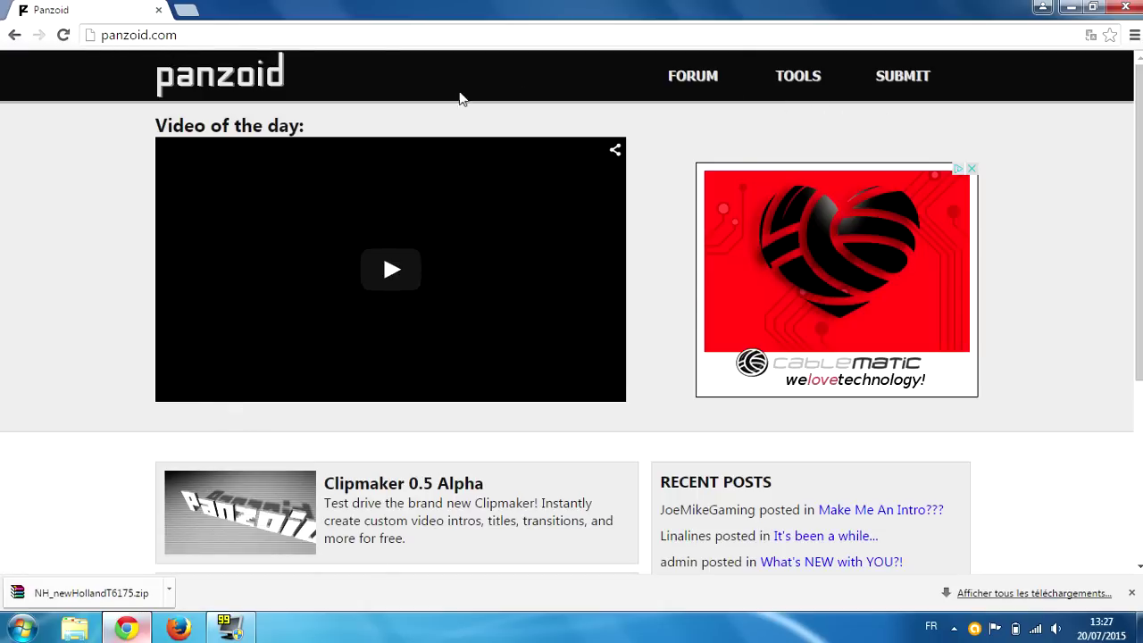
Open the Backgrounder 3 tool and load the turquoise template with jagged shards and a black logo
{"action": "left_click", "coordinate": [803, 82]}
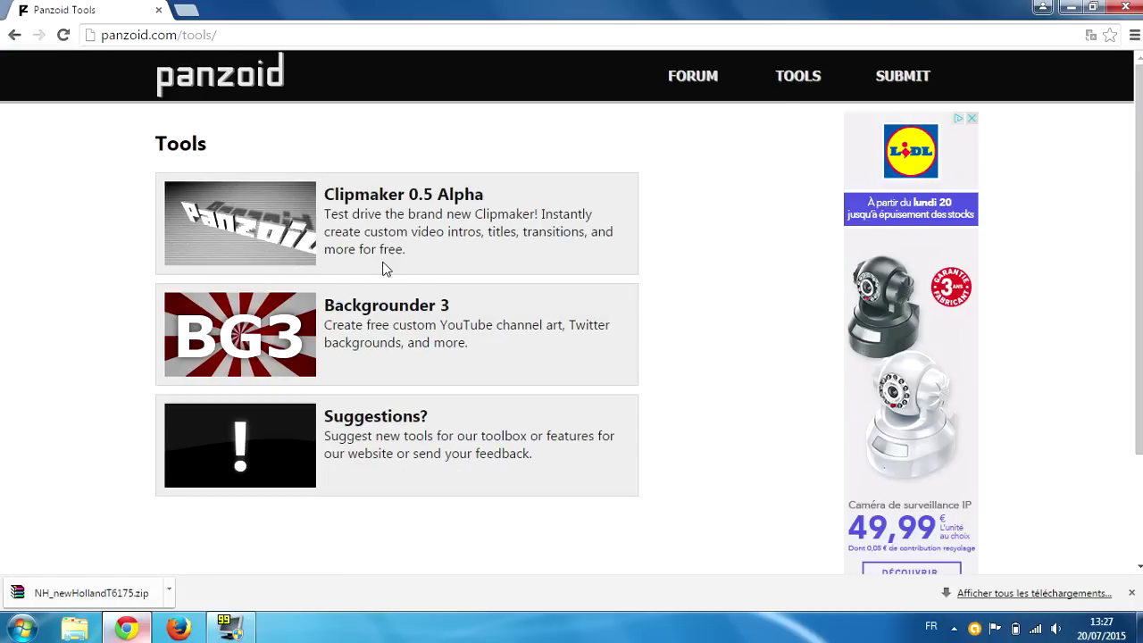
{"action": "left_click", "coordinate": [399, 314]}
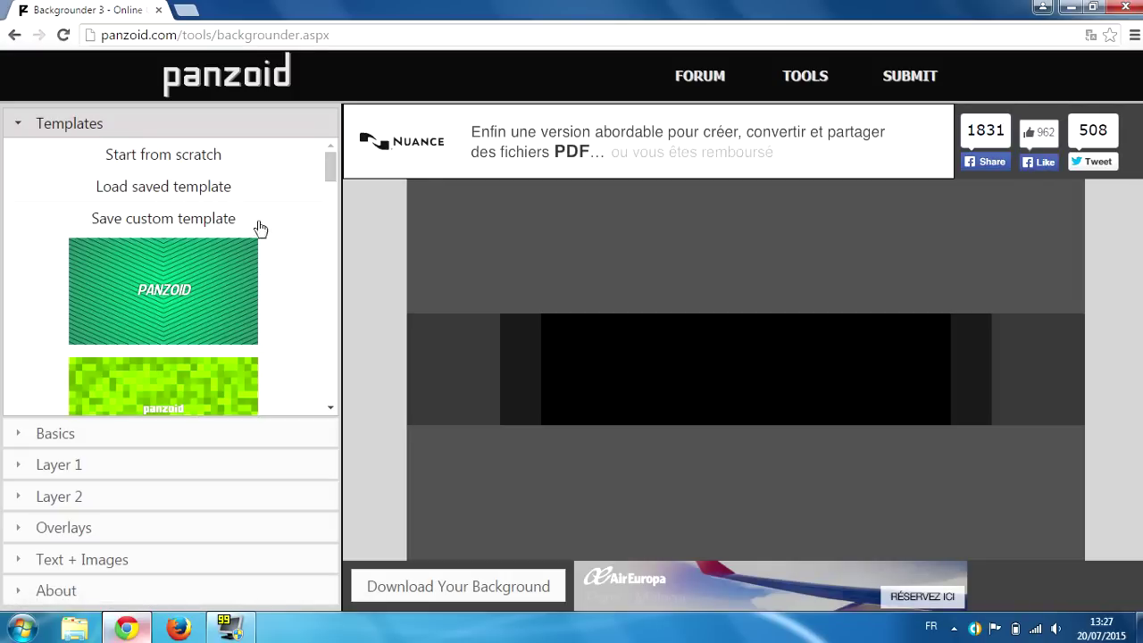
{"action": "scroll", "coordinate": [259, 230], "scroll_direction": "down", "scroll_amount": 3}
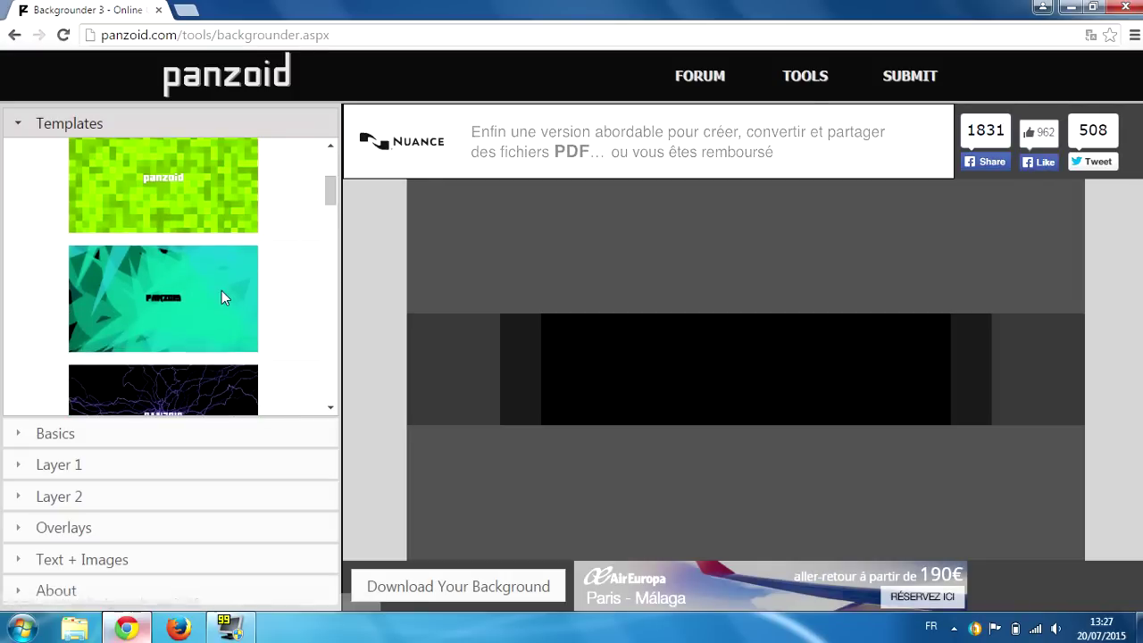
{"action": "left_click", "coordinate": [221, 291]}
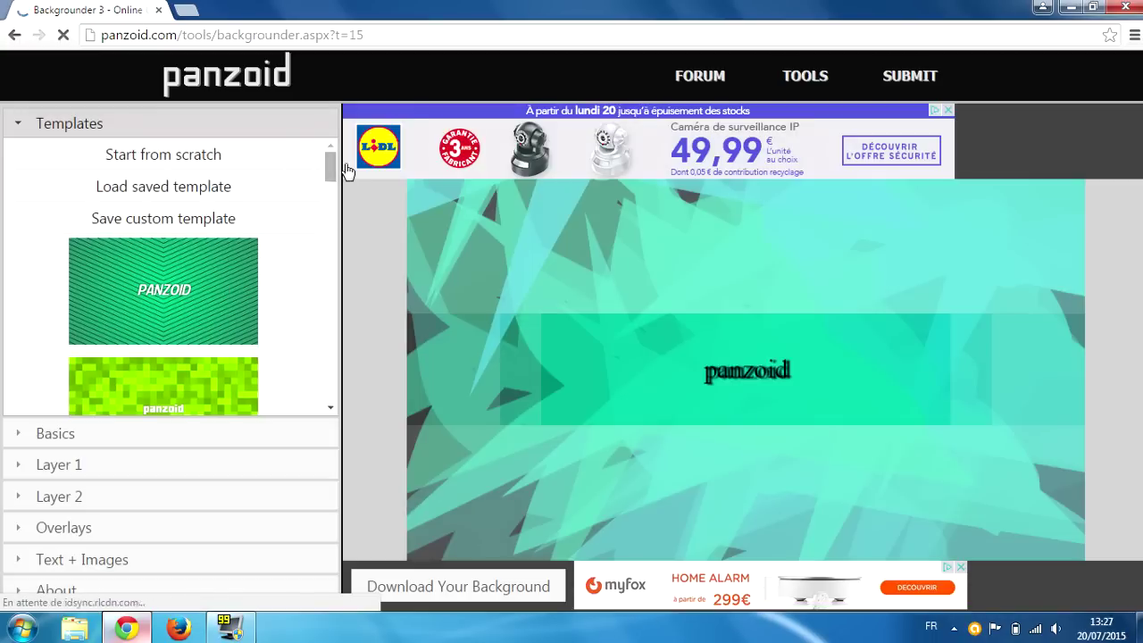
{"action": "left_click_drag", "start_coordinate": [346, 171], "coordinate": [350, 320]}
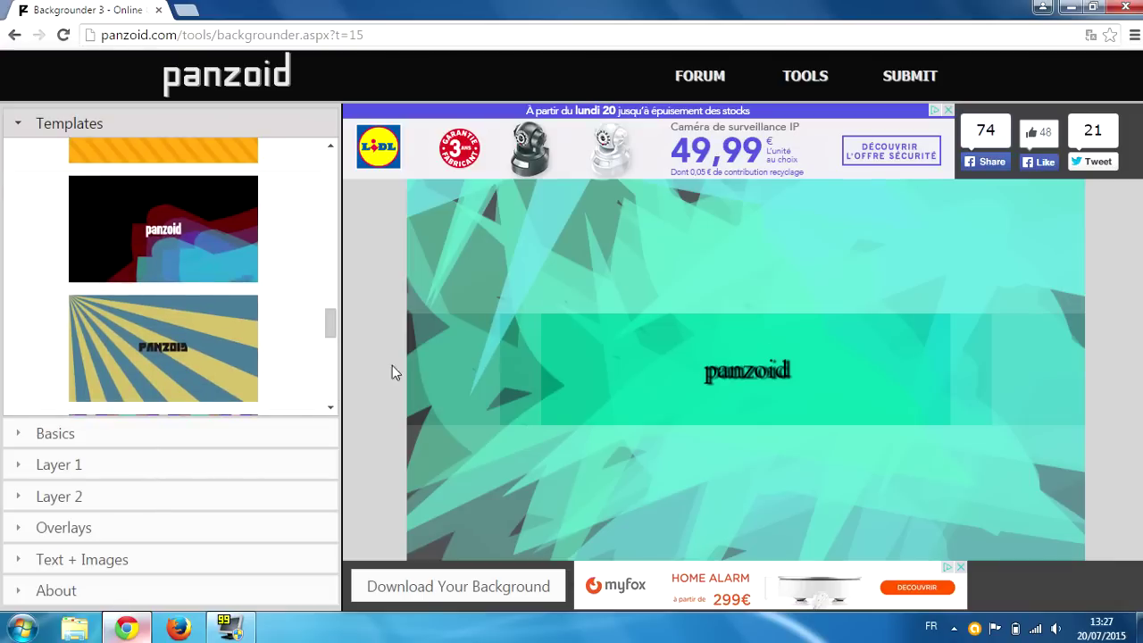
{"action": "left_click", "coordinate": [66, 438]}
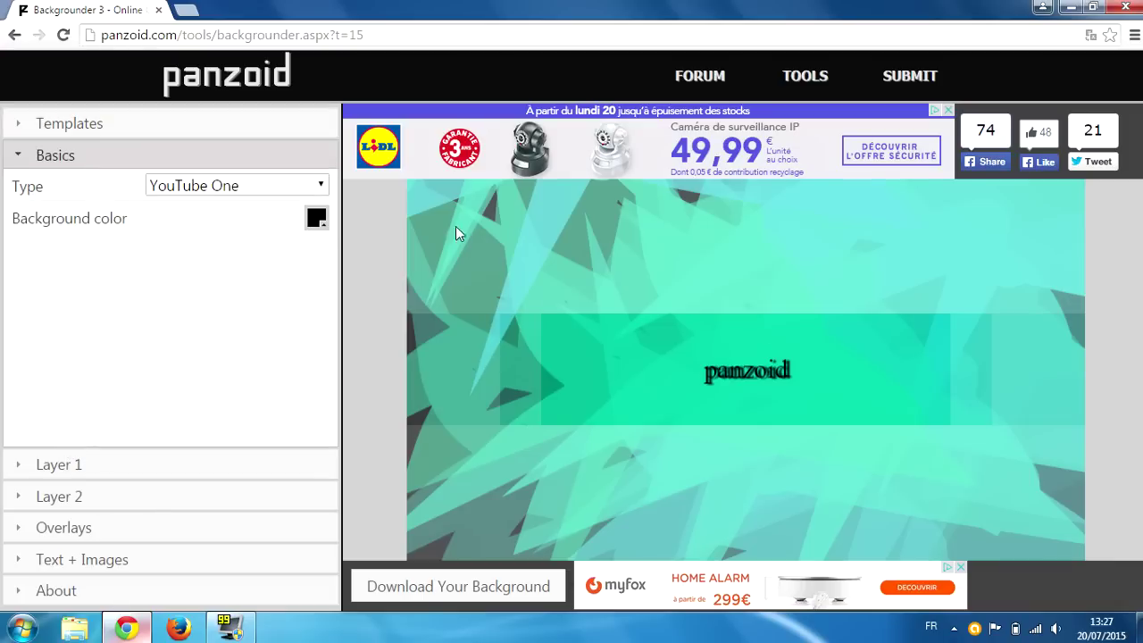
{"action": "left_click", "coordinate": [320, 186]}
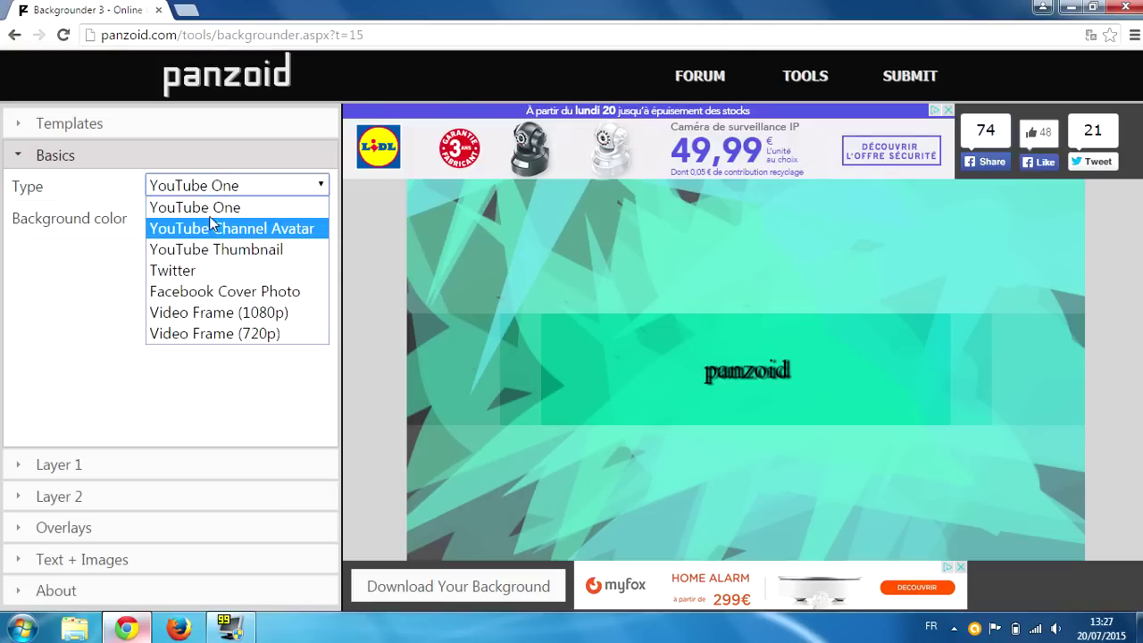
{"action": "key", "text": "Up"}
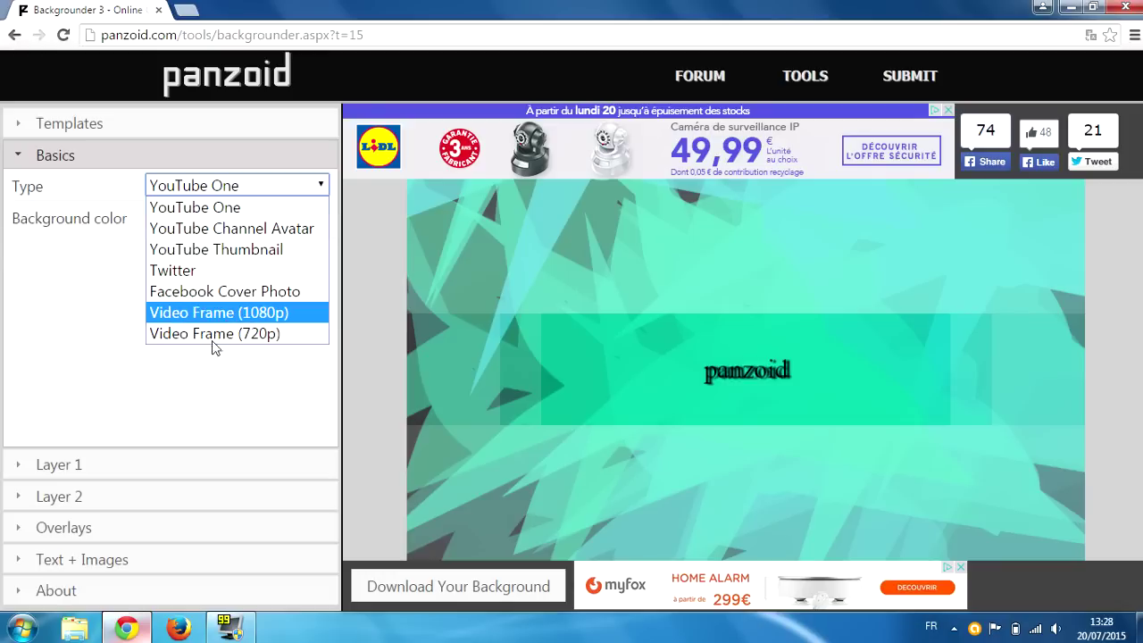
Set the first colour of Layer 1's Scribble palette to yellow, hex f7de03
{"action": "left_click", "coordinate": [78, 466]}
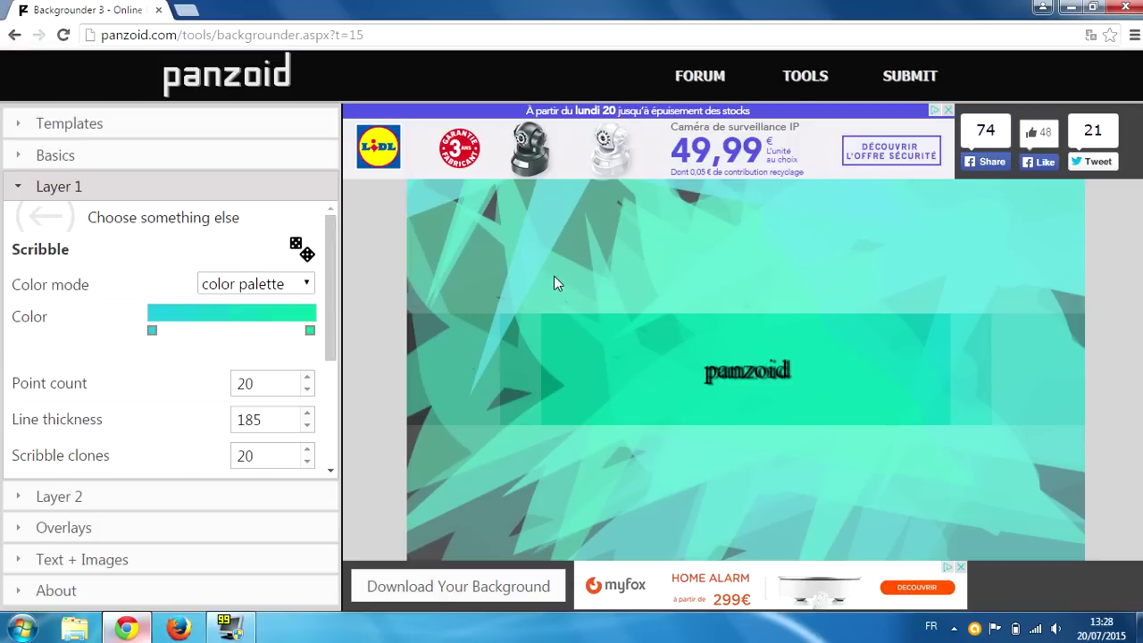
{"action": "left_click", "coordinate": [152, 332]}
{"action": "left_click", "coordinate": [163, 358]}
{"action": "left_click", "coordinate": [403, 456]}
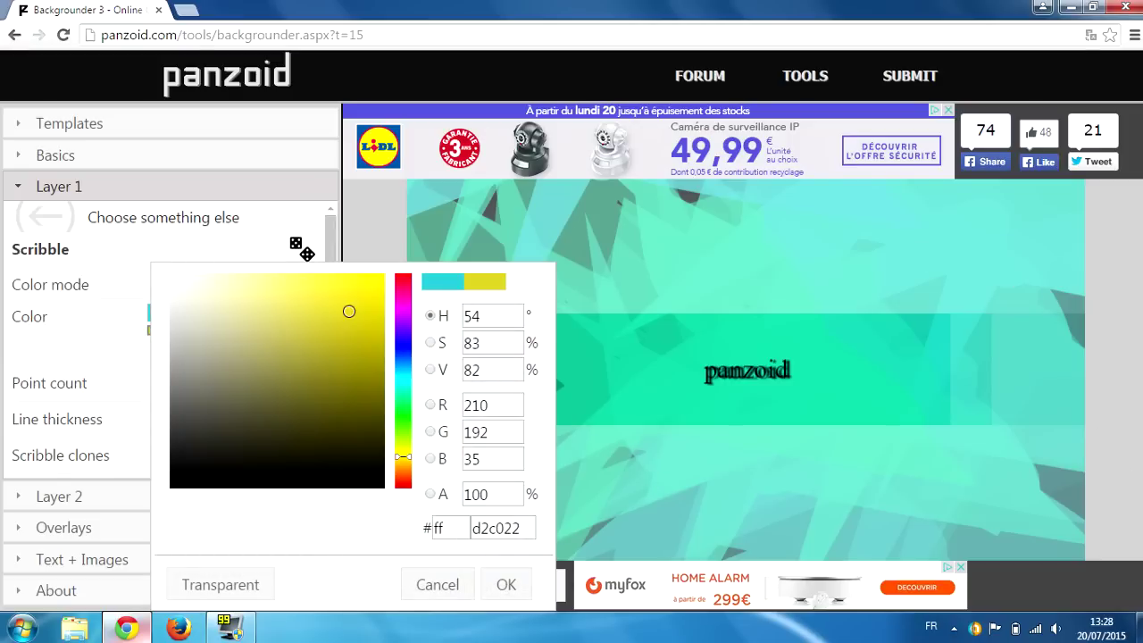
{"action": "left_click", "coordinate": [382, 280]}
{"action": "left_click", "coordinate": [505, 584]}
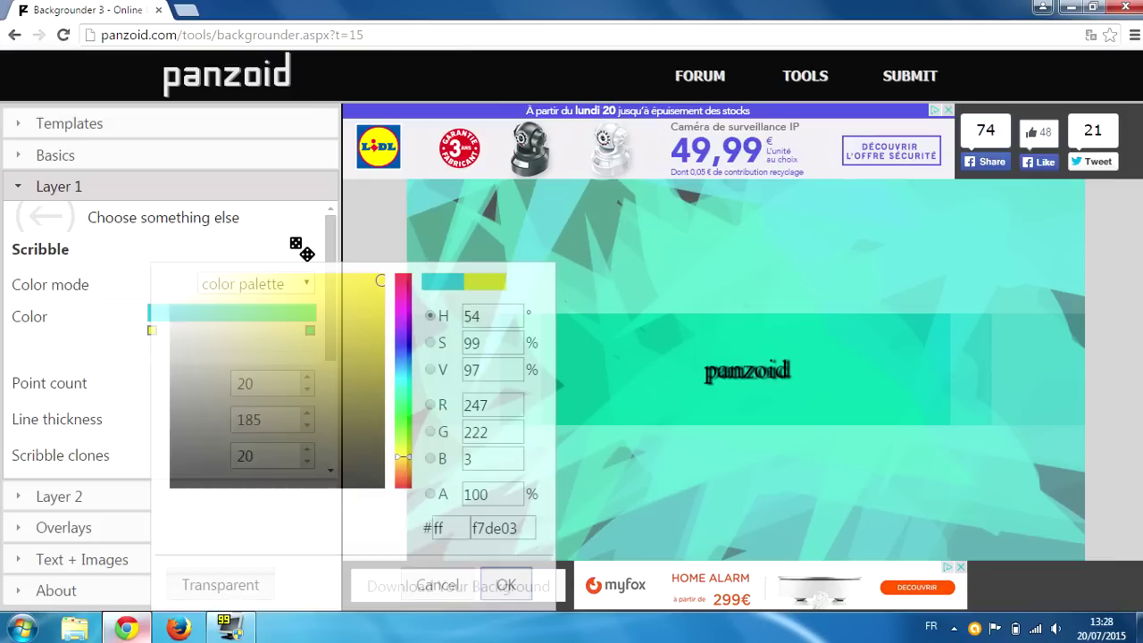
Set the second colour of Layer 1's Scribble palette to bright green, hex 07f707
{"action": "left_click", "coordinate": [310, 330]}
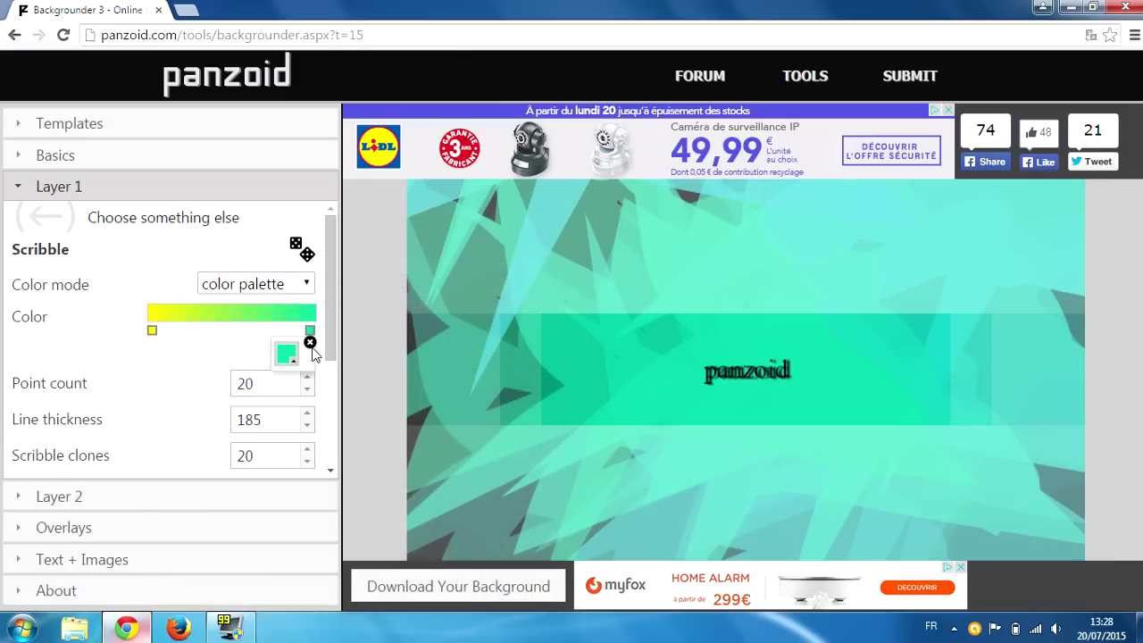
{"action": "left_click", "coordinate": [286, 356]}
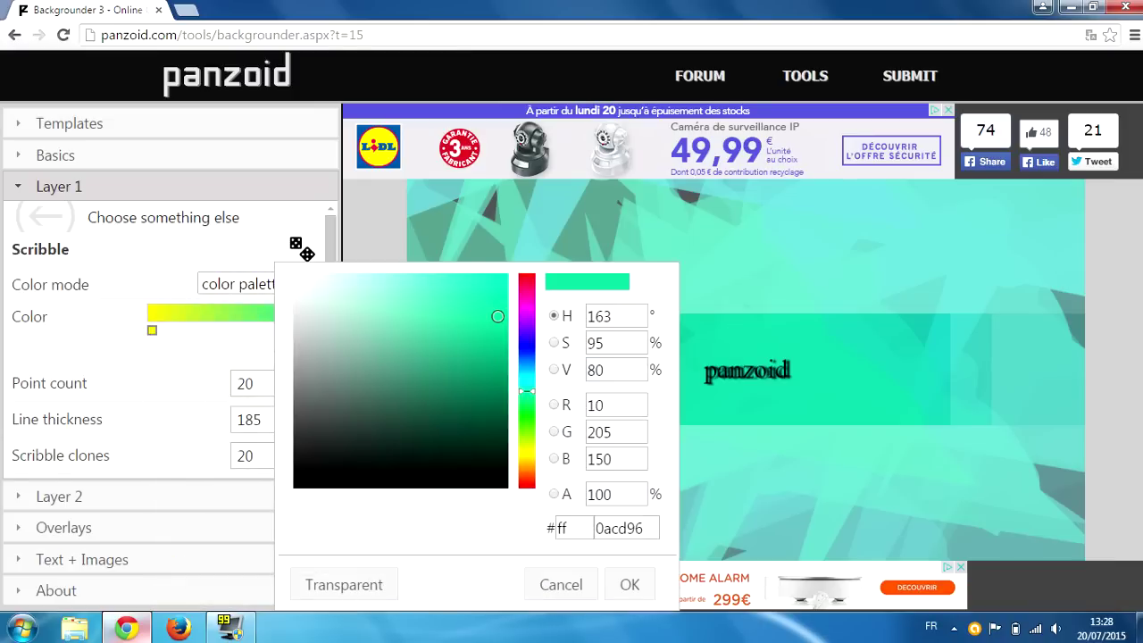
{"action": "left_click", "coordinate": [527, 417]}
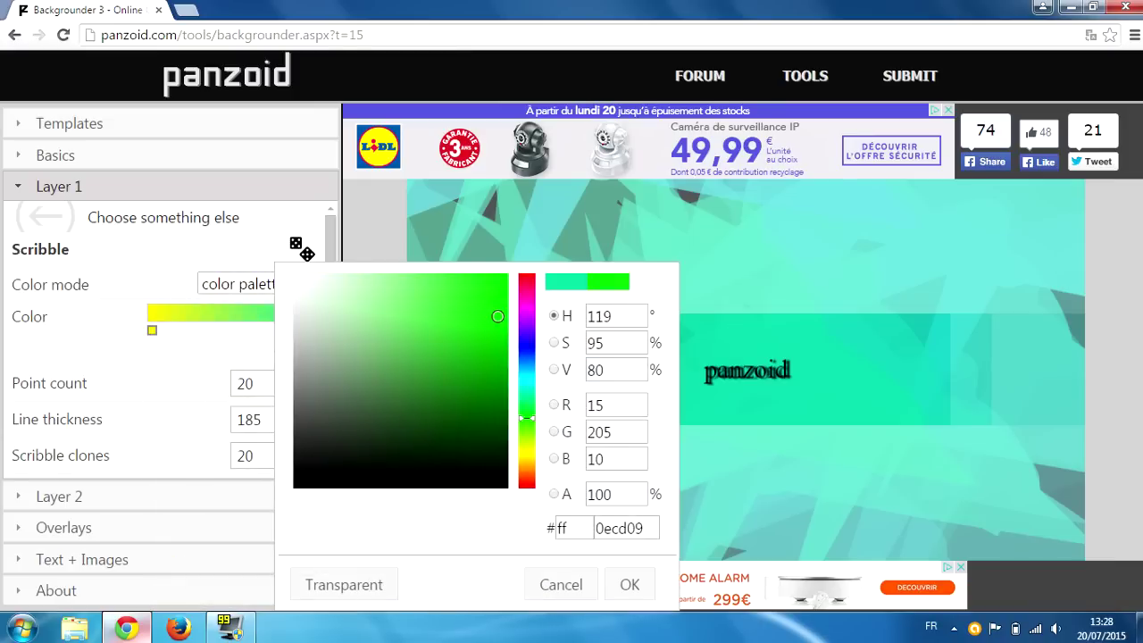
{"action": "left_click_drag", "start_coordinate": [500, 295], "coordinate": [501, 279]}
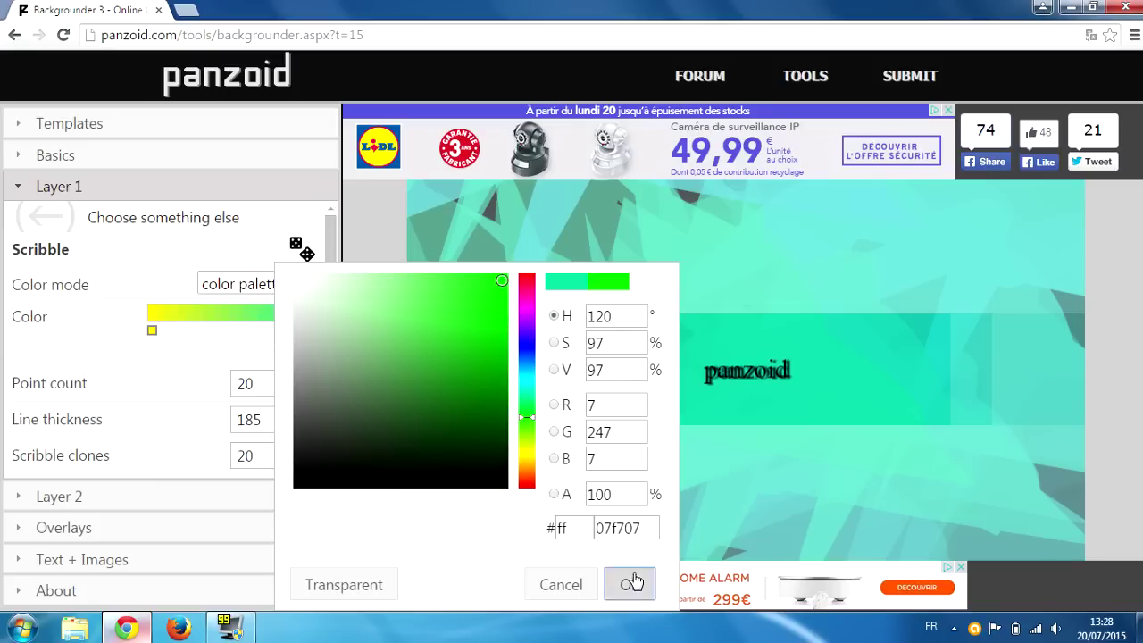
{"action": "left_click", "coordinate": [631, 583]}
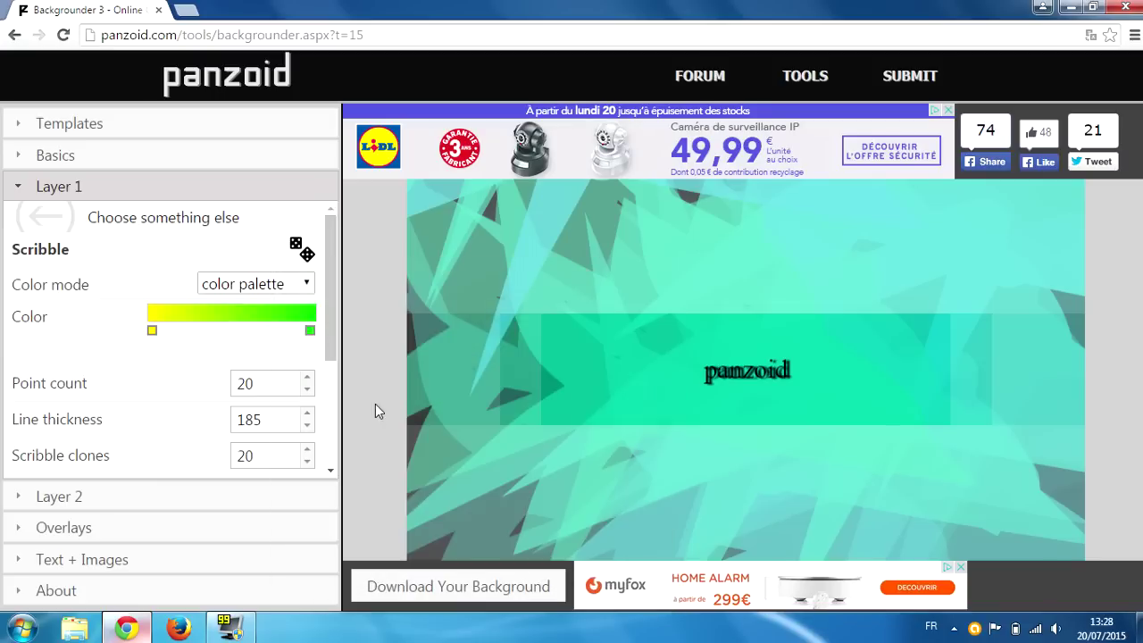
Randomize the Layer 1 scribble repeatedly until its yellow and green shapes form spikes rising from the lower part of the canvas
{"action": "left_click", "coordinate": [298, 248]}
{"action": "left_click", "coordinate": [298, 248]}
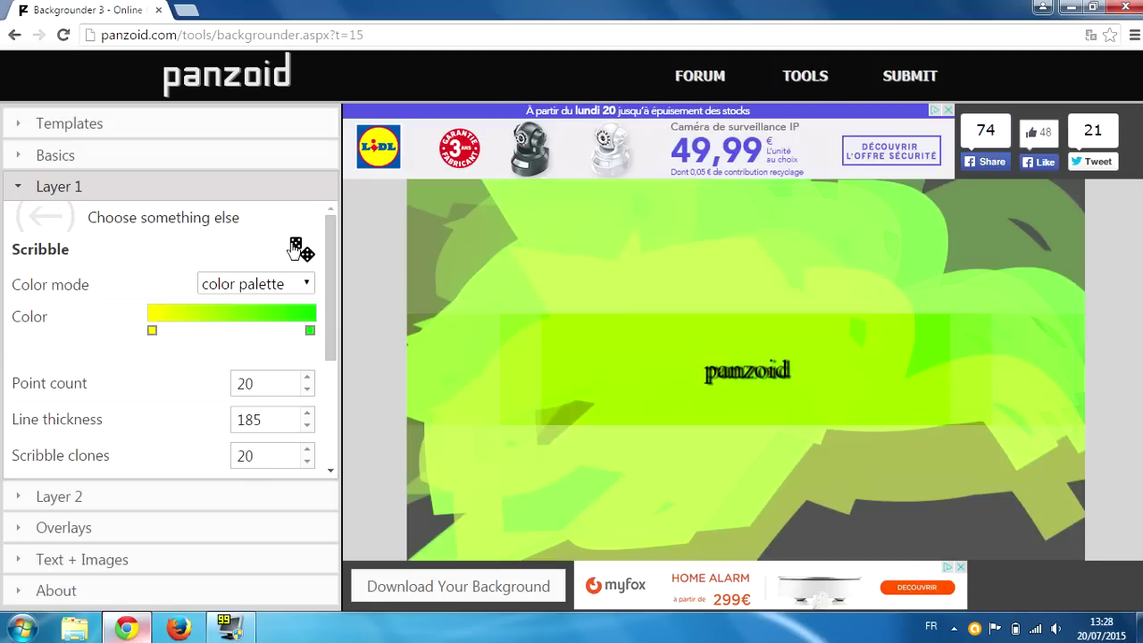
{"action": "left_click", "coordinate": [298, 248]}
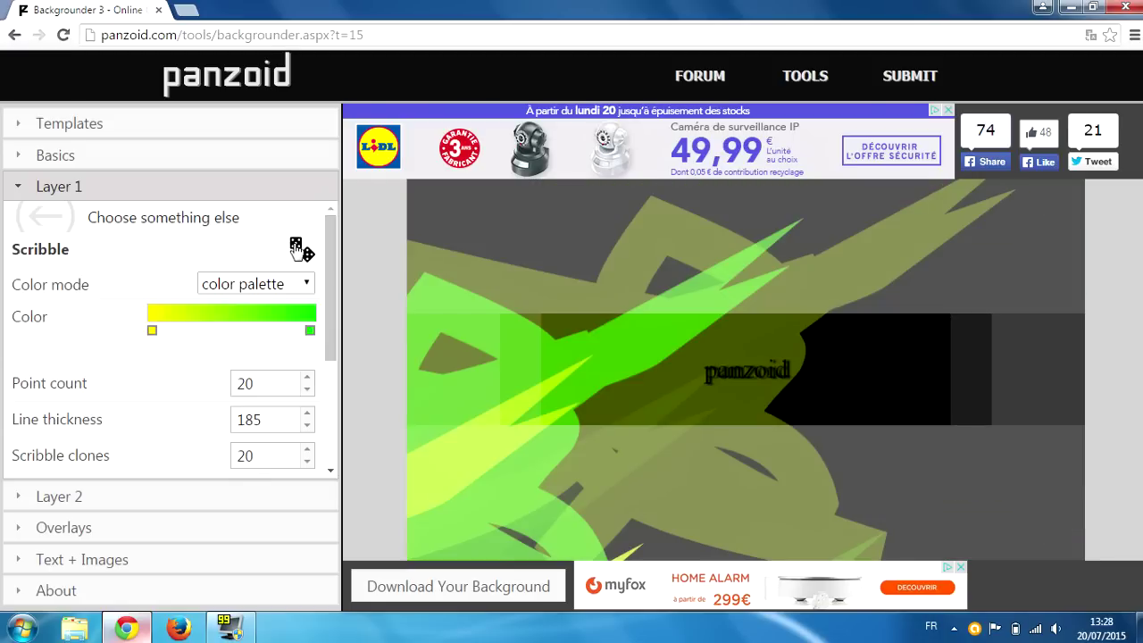
{"action": "left_click", "coordinate": [298, 248]}
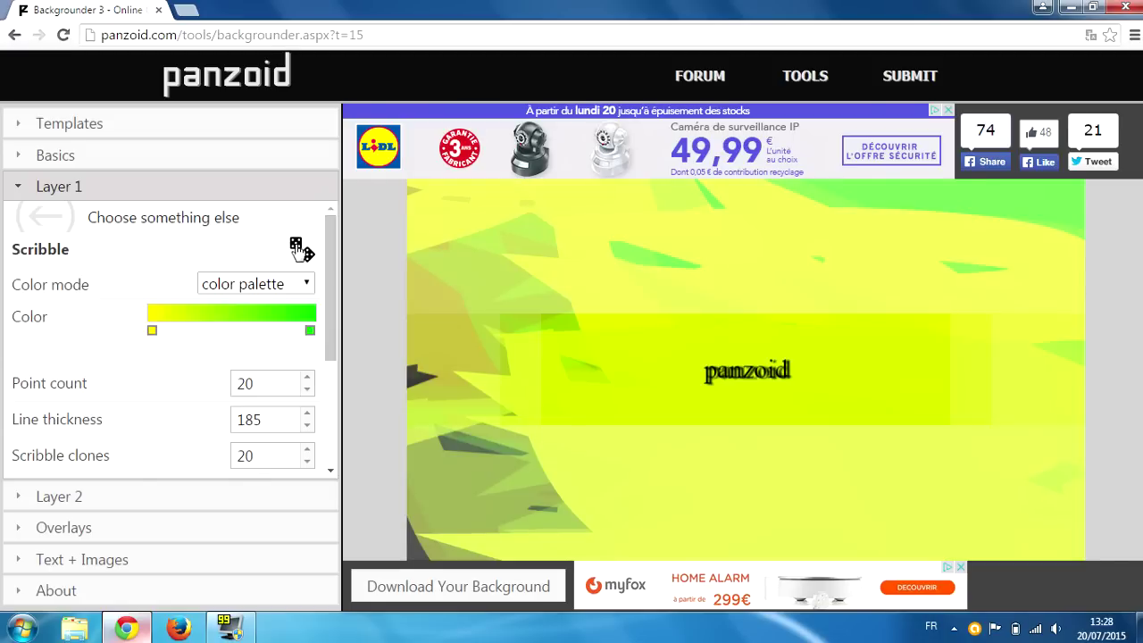
{"action": "left_click", "coordinate": [298, 248]}
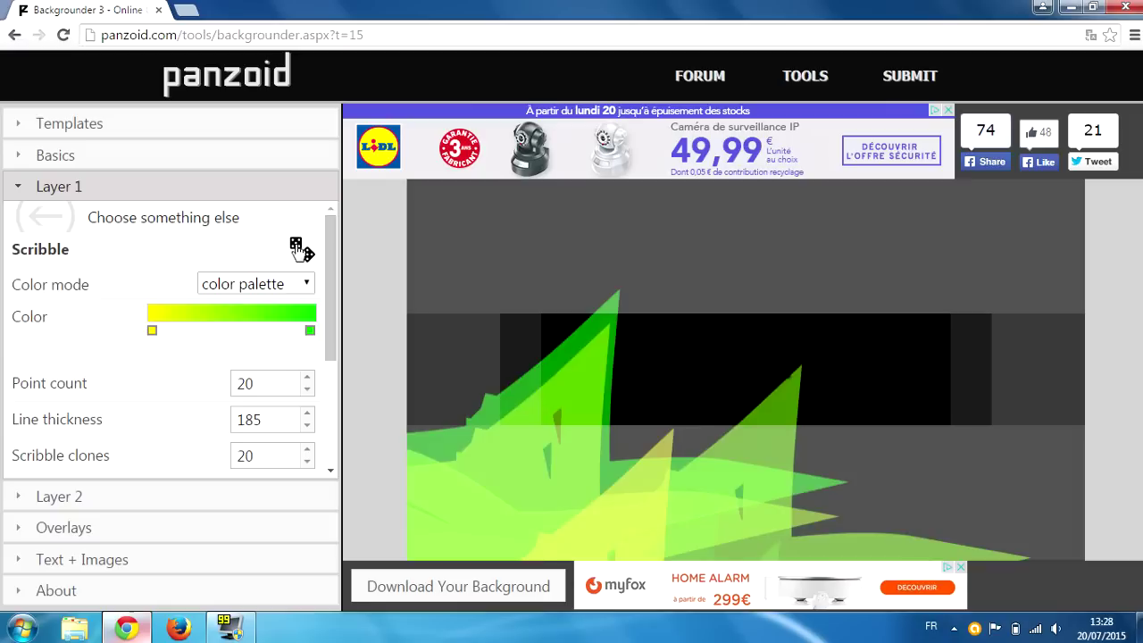
{"action": "left_click", "coordinate": [298, 248]}
{"action": "left_click", "coordinate": [298, 248]}
{"action": "left_click", "coordinate": [299, 248]}
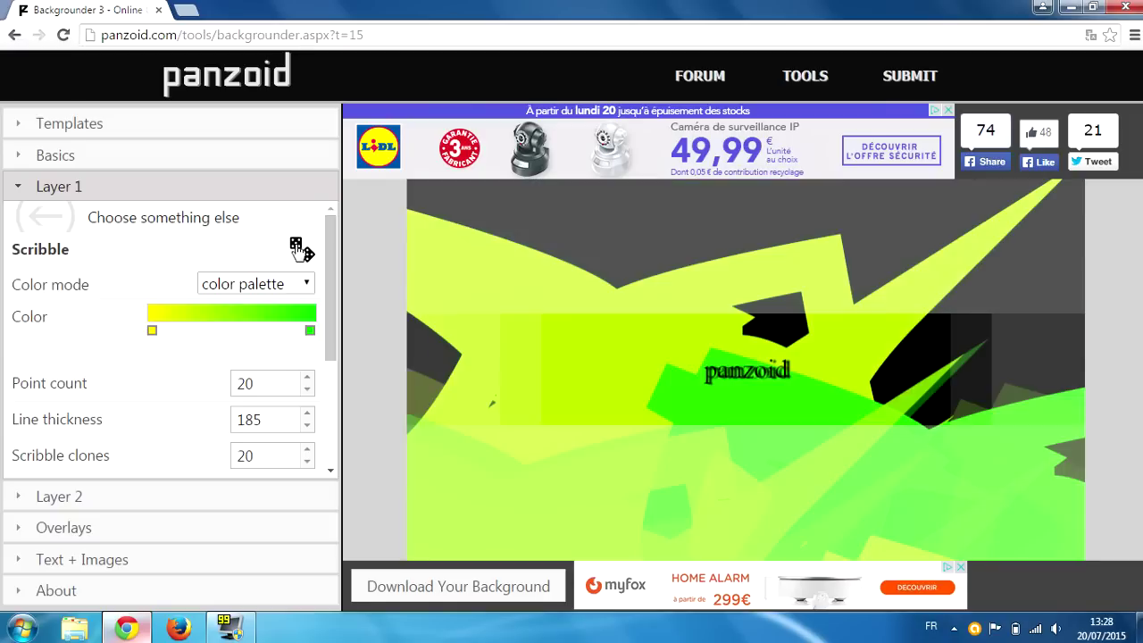
{"action": "left_click", "coordinate": [298, 248]}
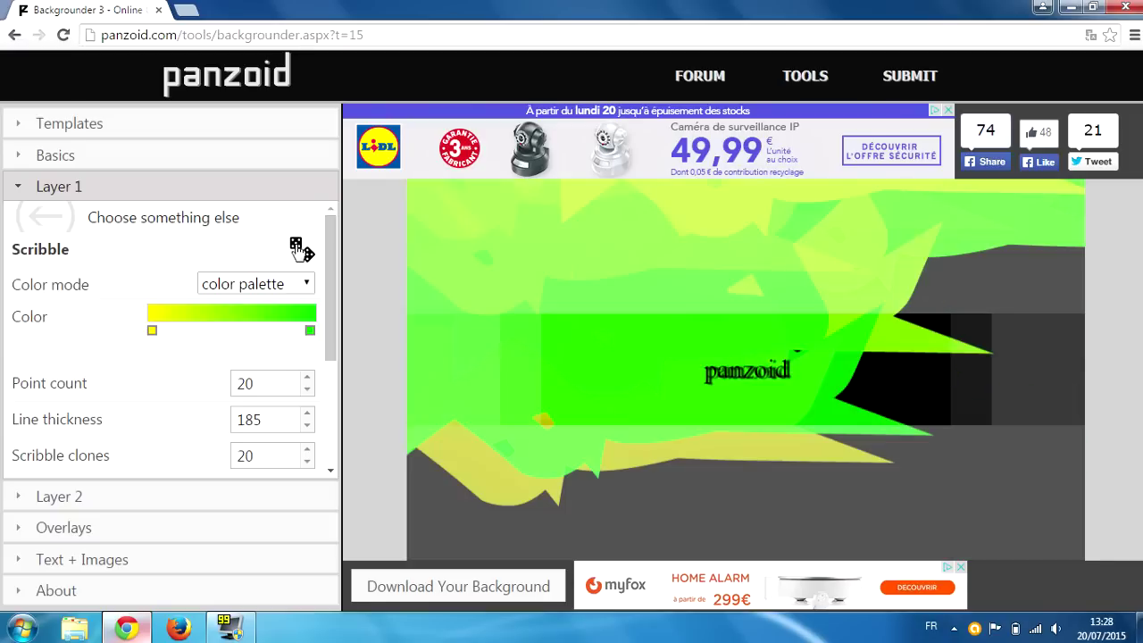
{"action": "left_click", "coordinate": [298, 248]}
{"action": "left_click", "coordinate": [298, 248]}
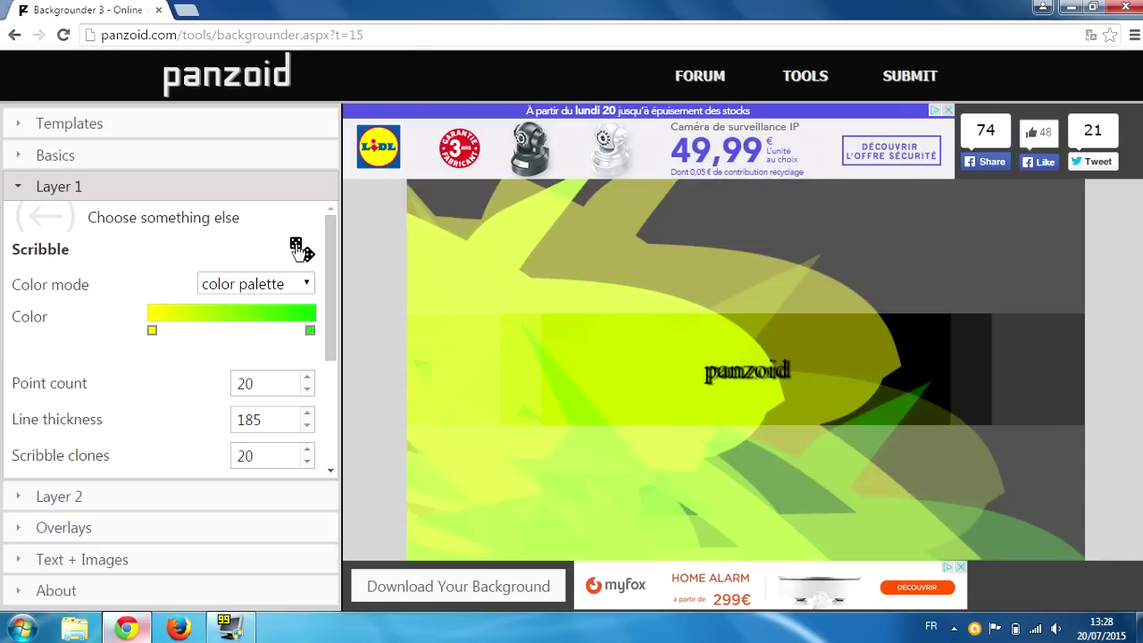
{"action": "left_click", "coordinate": [299, 248]}
{"action": "left_click", "coordinate": [298, 248]}
{"action": "left_click", "coordinate": [298, 248]}
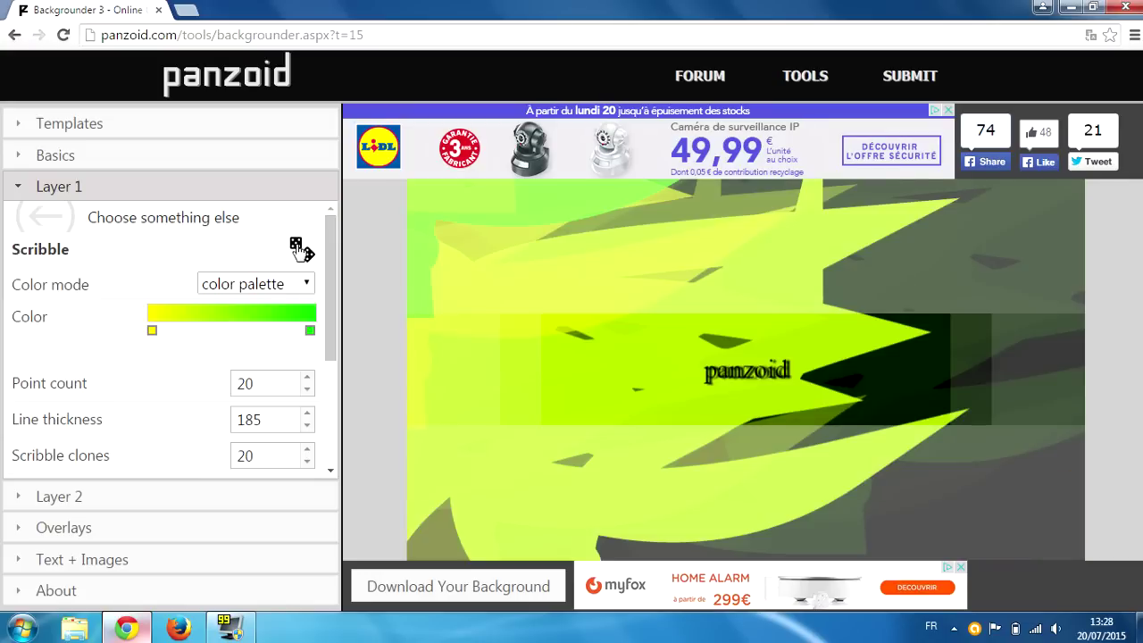
{"action": "left_click", "coordinate": [298, 248]}
{"action": "left_click", "coordinate": [298, 248]}
{"action": "left_click", "coordinate": [298, 248]}
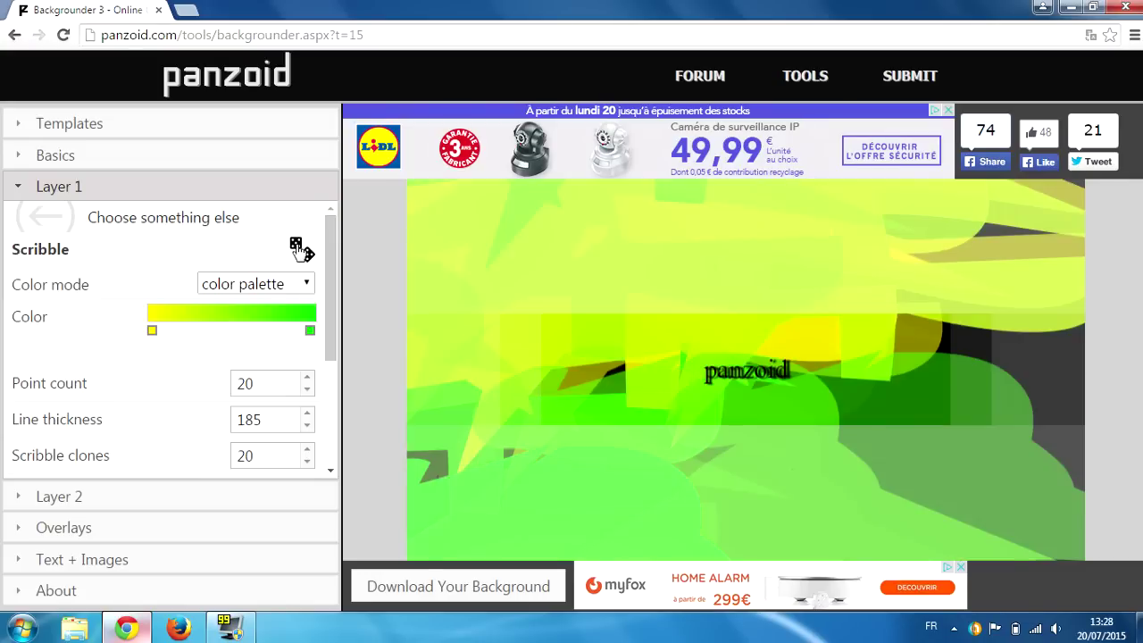
{"action": "left_click", "coordinate": [299, 248]}
{"action": "left_click", "coordinate": [298, 249]}
{"action": "left_click", "coordinate": [299, 248]}
{"action": "left_click", "coordinate": [298, 248]}
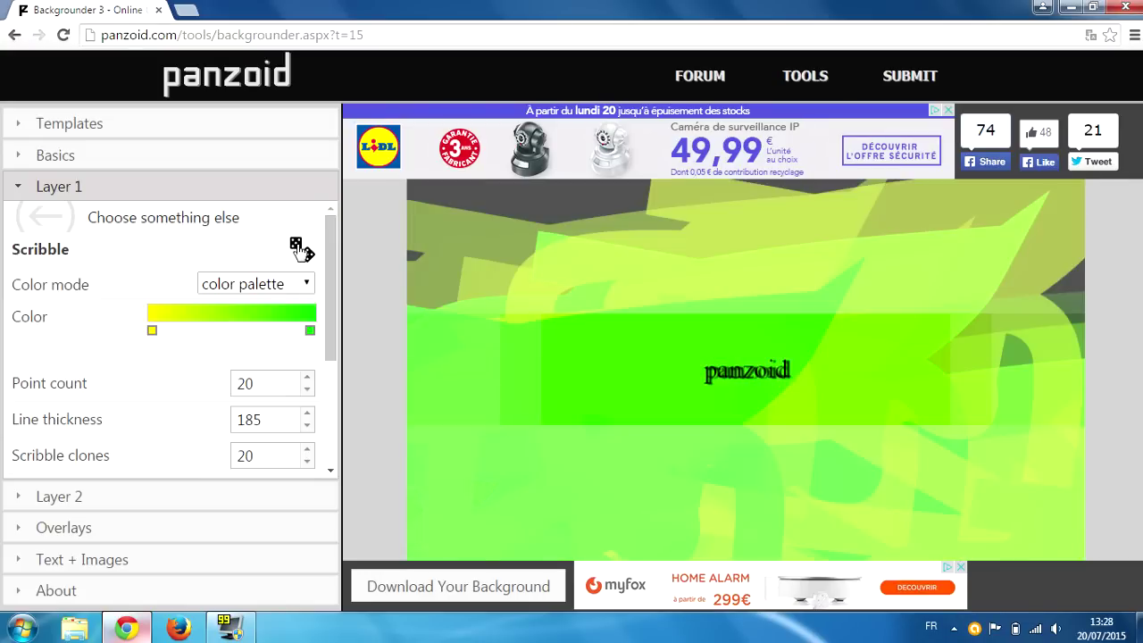
{"action": "left_click", "coordinate": [298, 248]}
{"action": "left_click", "coordinate": [298, 248]}
{"action": "left_click", "coordinate": [298, 248]}
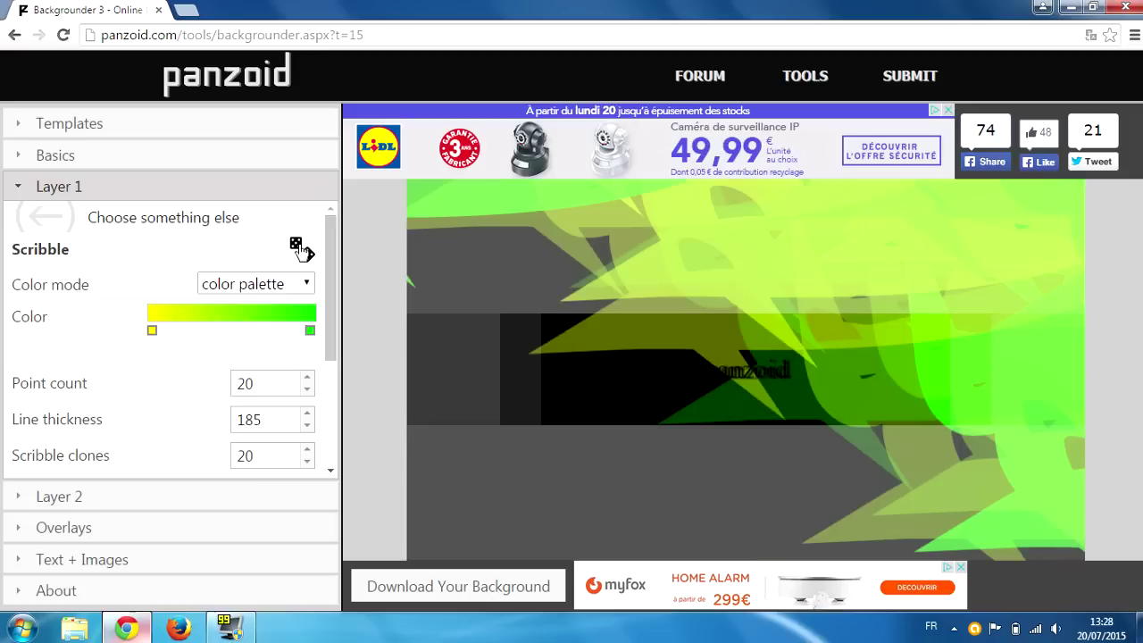
{"action": "left_click", "coordinate": [298, 248]}
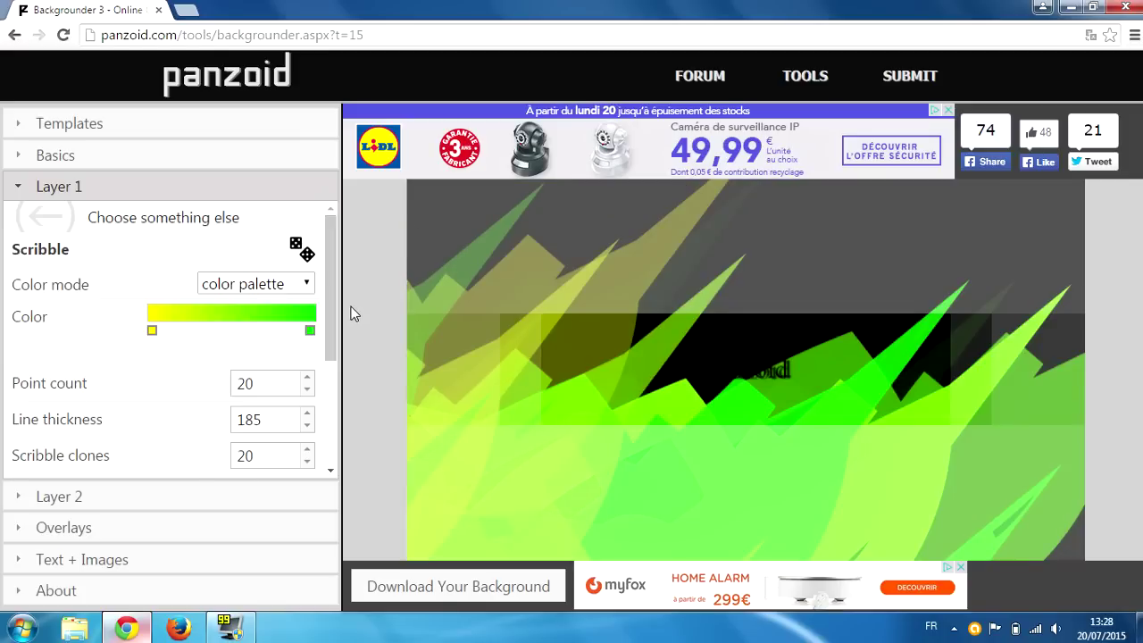
Change the banner's background color to white
{"action": "scroll", "coordinate": [303, 367], "scroll_direction": "down", "scroll_amount": 1}
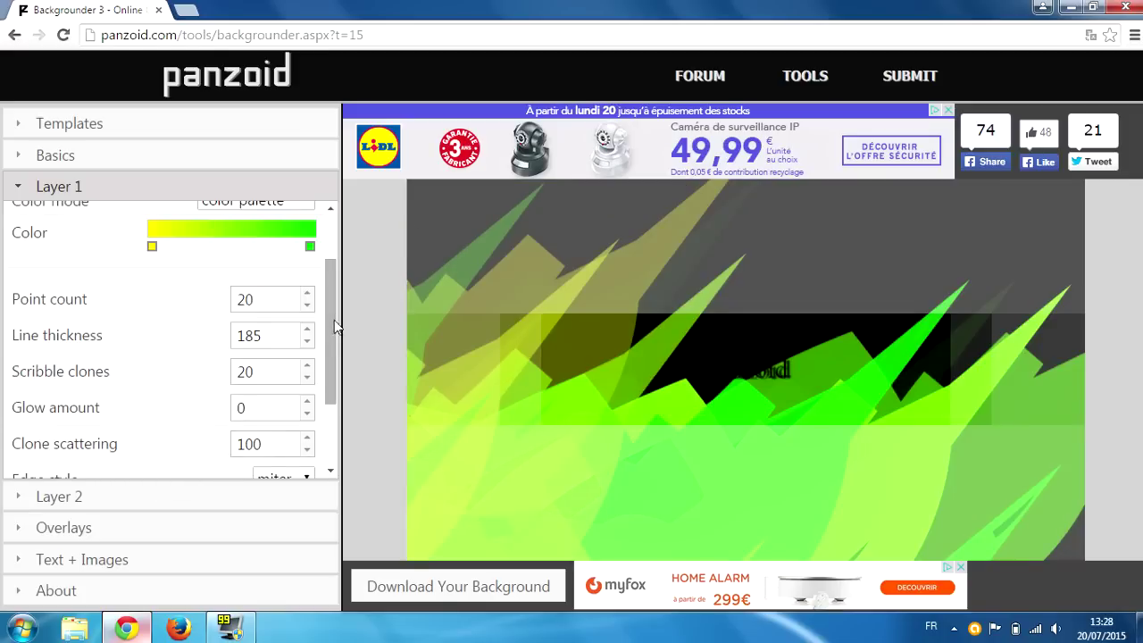
{"action": "left_click_drag", "start_coordinate": [334, 320], "coordinate": [332, 393]}
{"action": "left_click", "coordinate": [89, 161]}
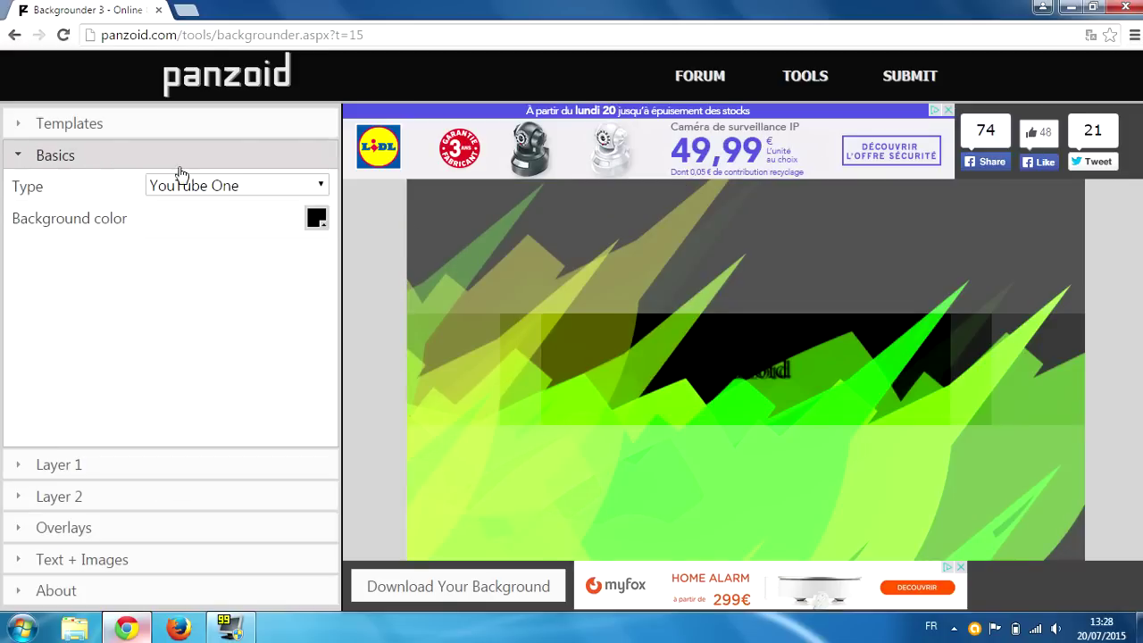
{"action": "left_click", "coordinate": [316, 222]}
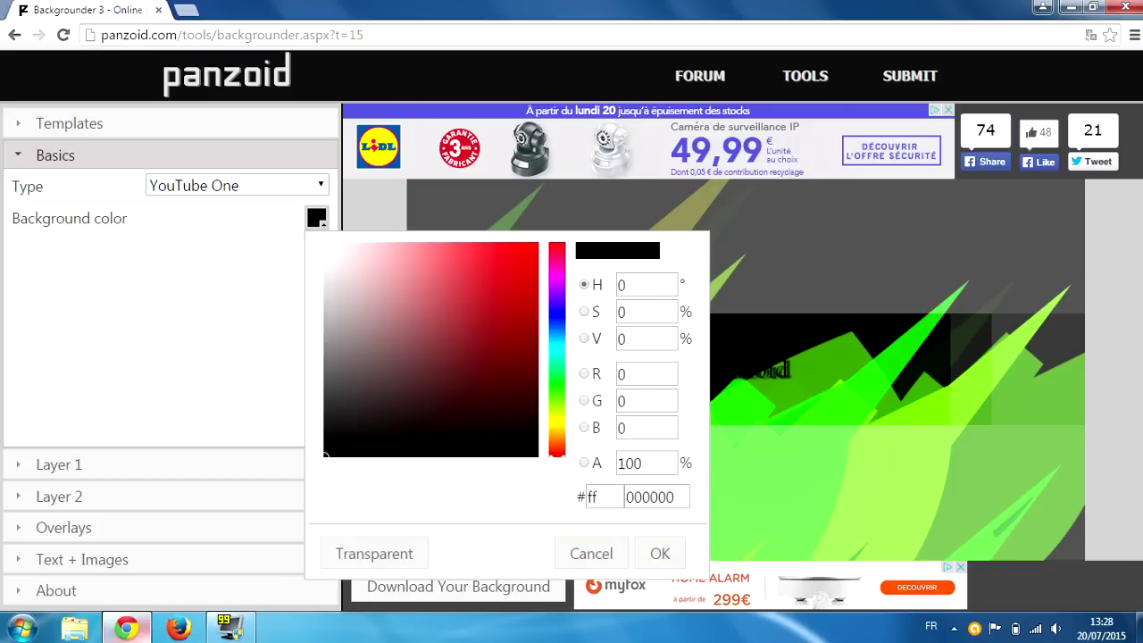
{"action": "left_click", "coordinate": [328, 247]}
{"action": "left_click", "coordinate": [665, 553]}
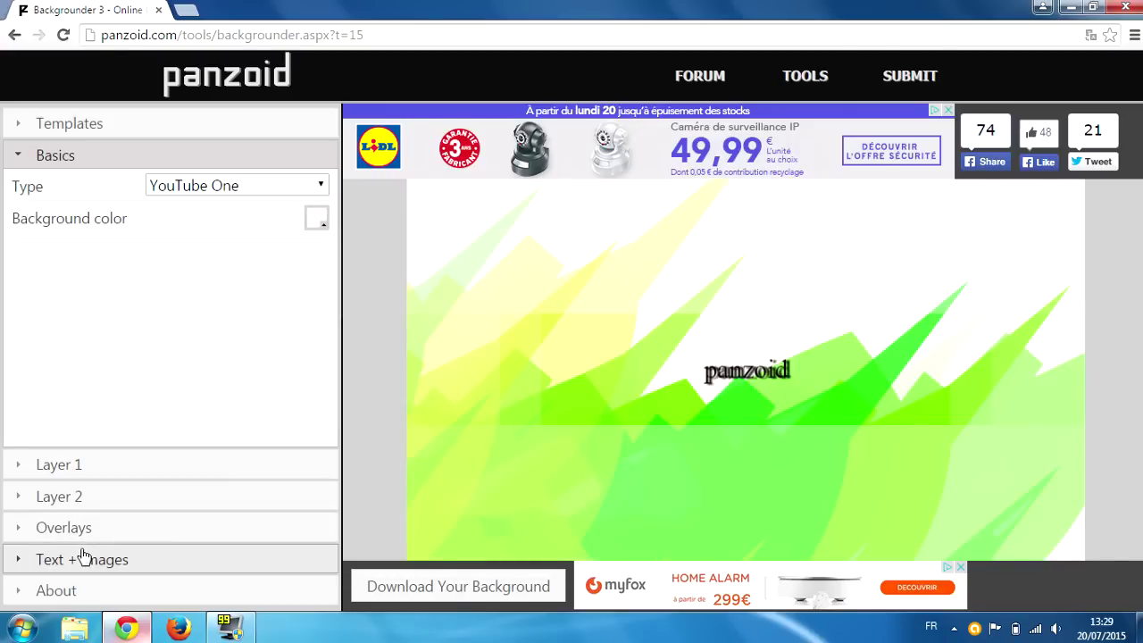
{"action": "left_click", "coordinate": [84, 497]}
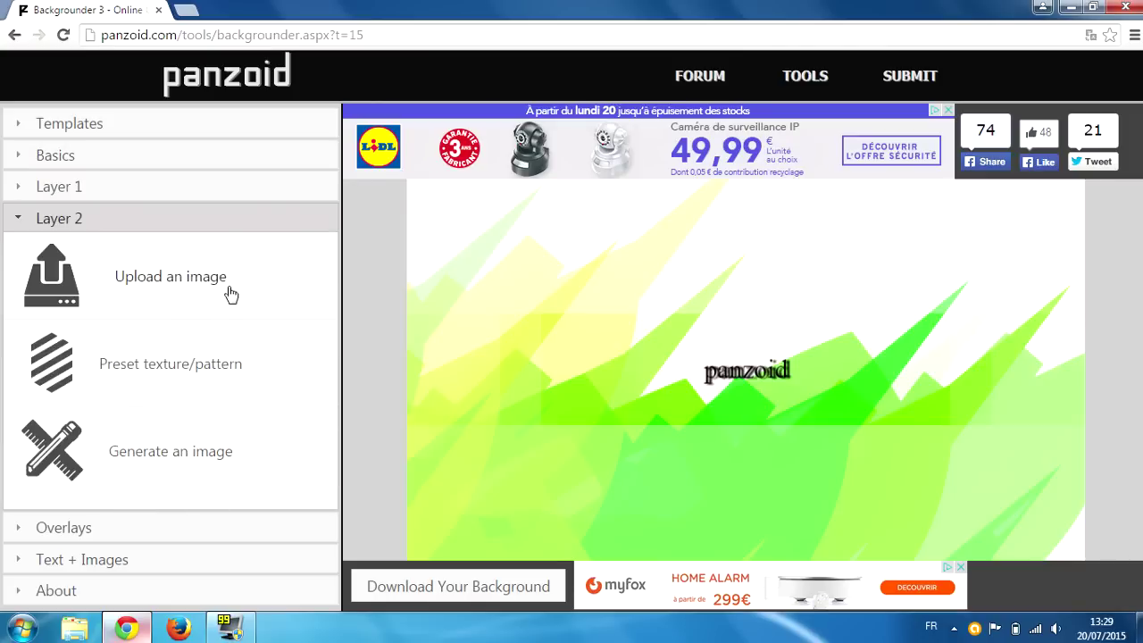
{"action": "left_click", "coordinate": [76, 528]}
{"action": "left_click", "coordinate": [323, 282]}
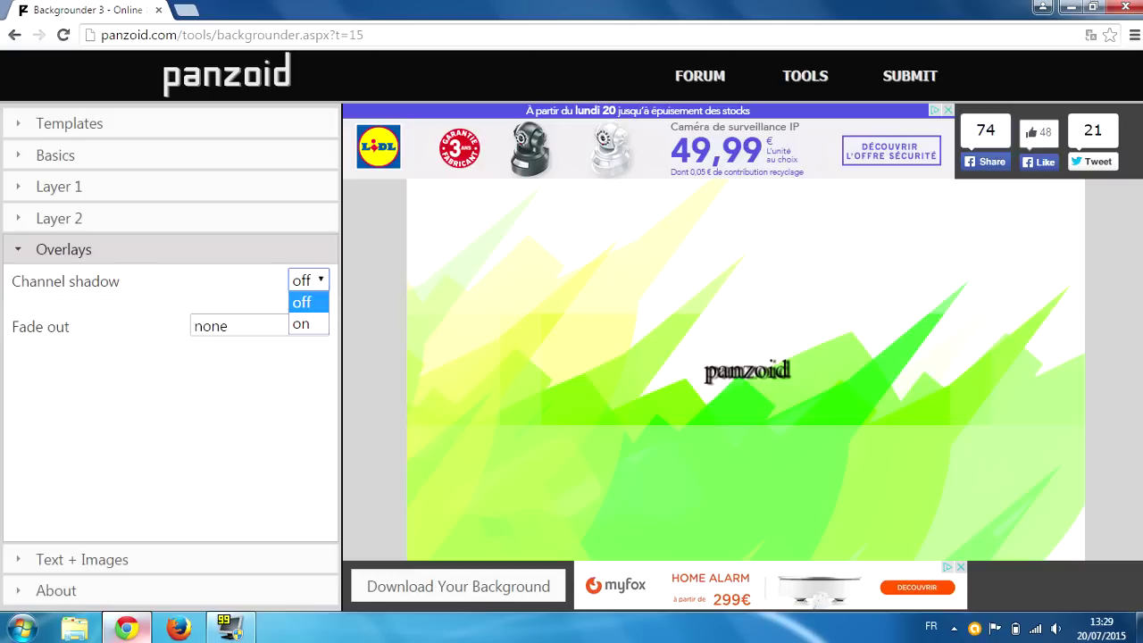
{"action": "left_click", "coordinate": [135, 285]}
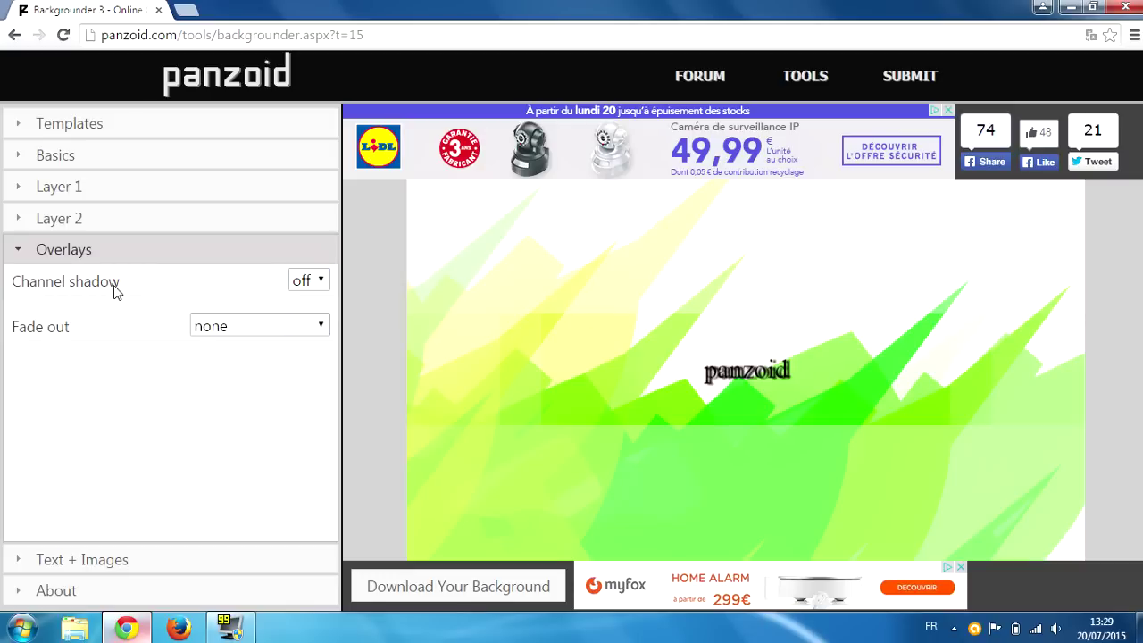
Compare the bottom linear, radial from top and radial from center fade-outs, and settle on bottom linear
{"action": "left_click", "coordinate": [321, 328]}
{"action": "left_click", "coordinate": [294, 369]}
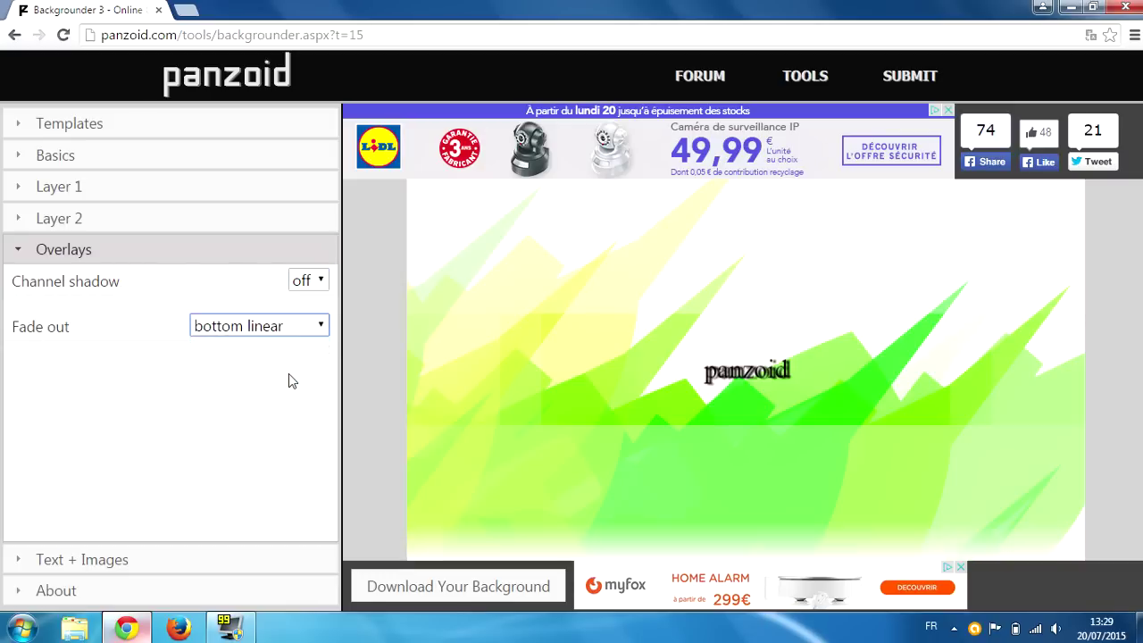
{"action": "left_click", "coordinate": [319, 328]}
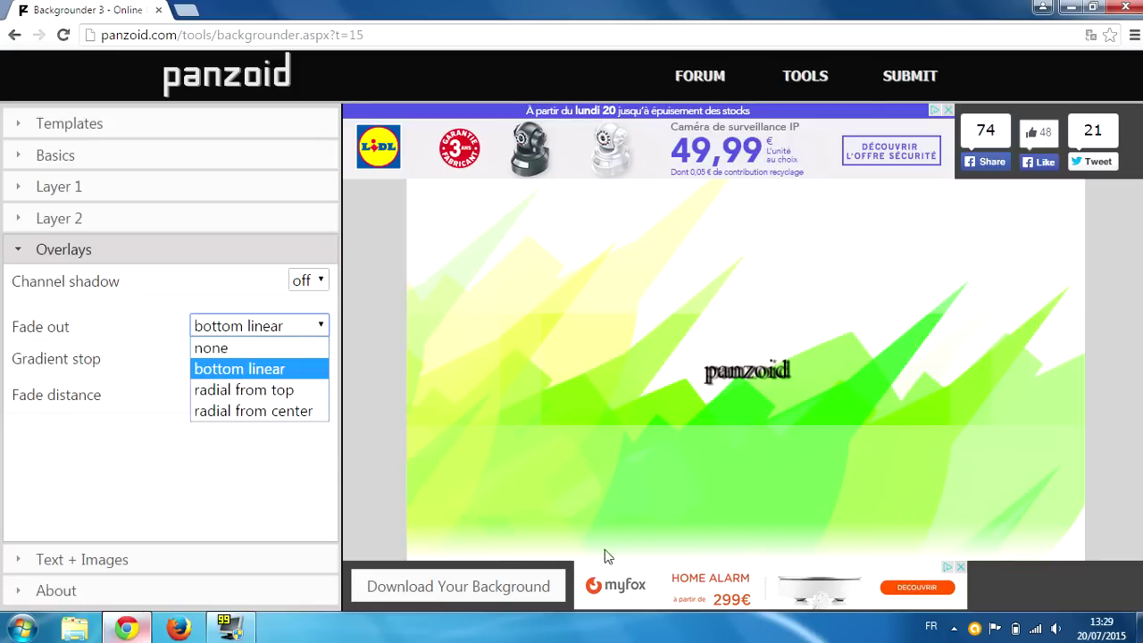
{"action": "left_click", "coordinate": [287, 390]}
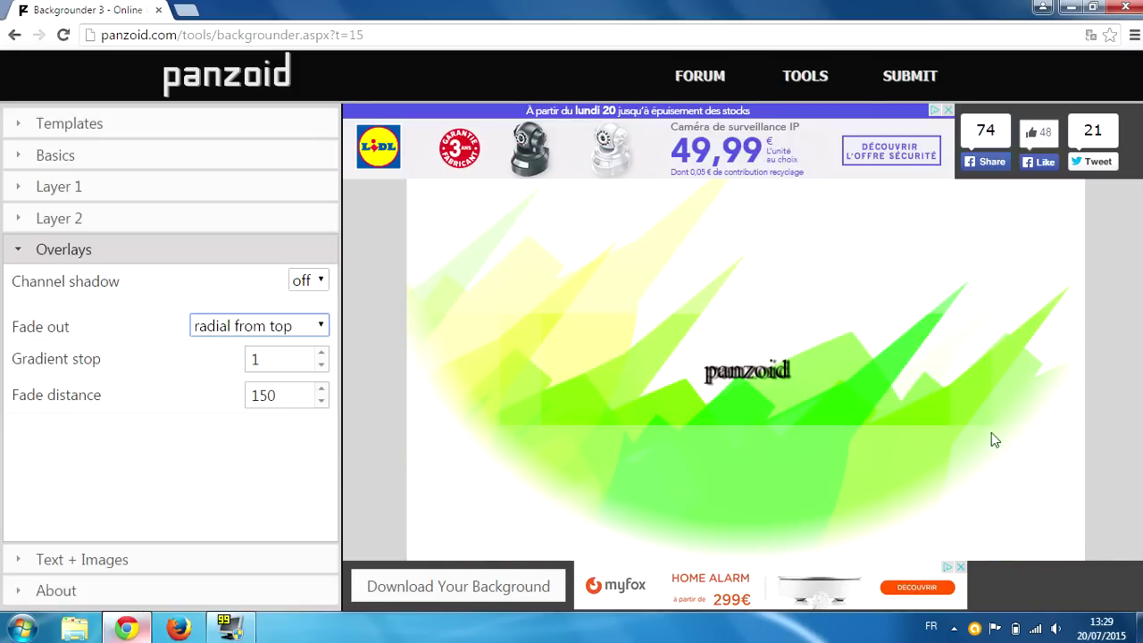
{"action": "left_click", "coordinate": [302, 327]}
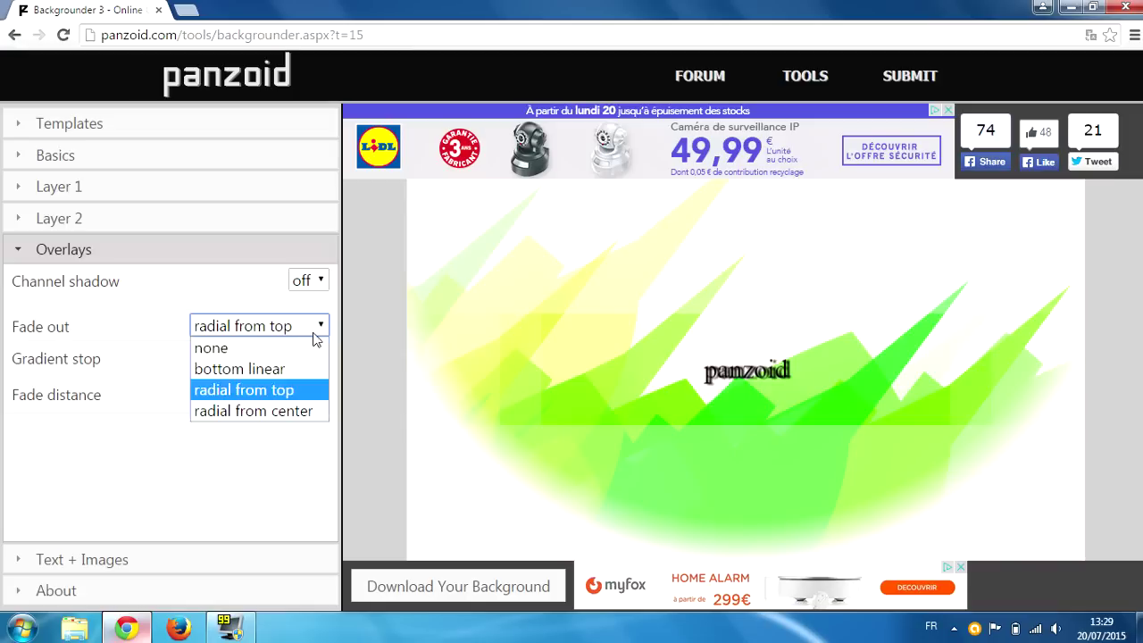
{"action": "left_click", "coordinate": [273, 412]}
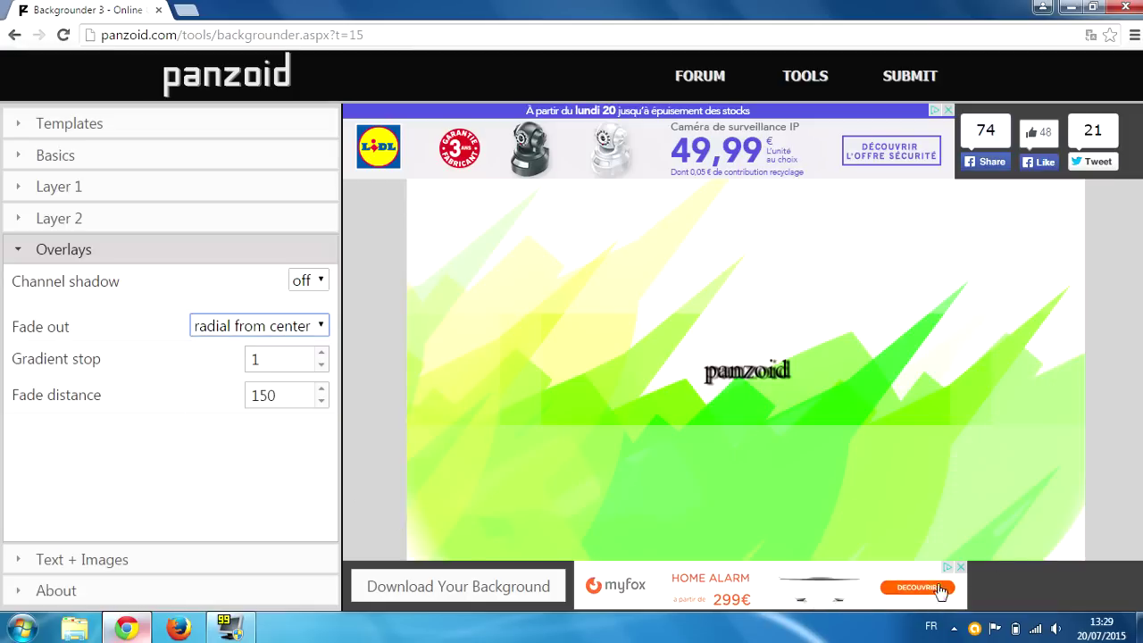
{"action": "left_click", "coordinate": [324, 327]}
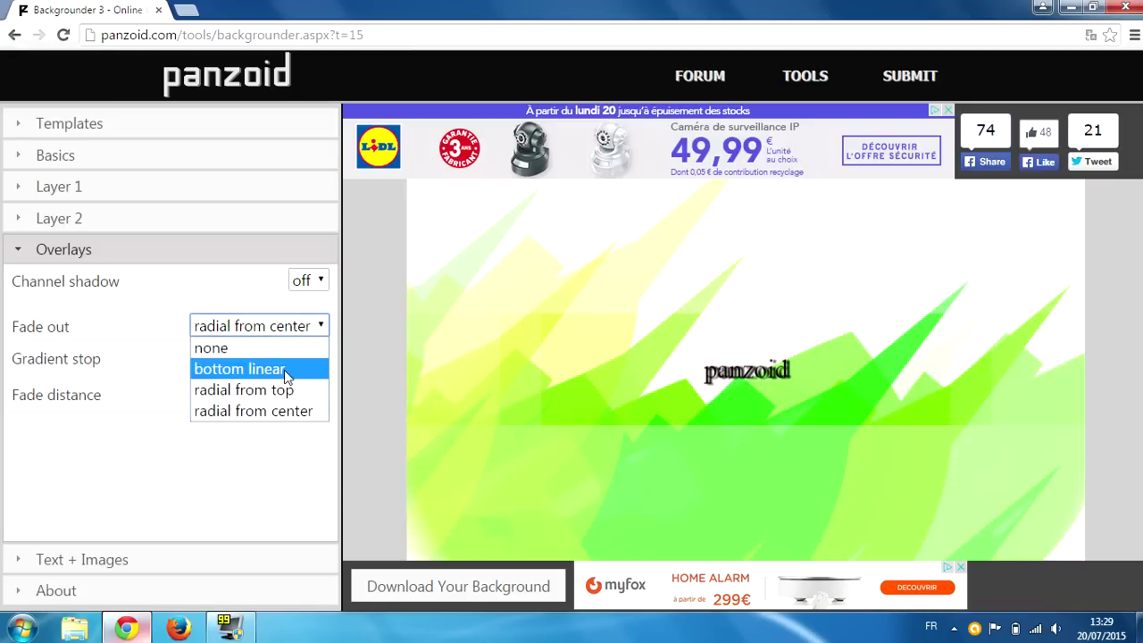
{"action": "left_click", "coordinate": [286, 369]}
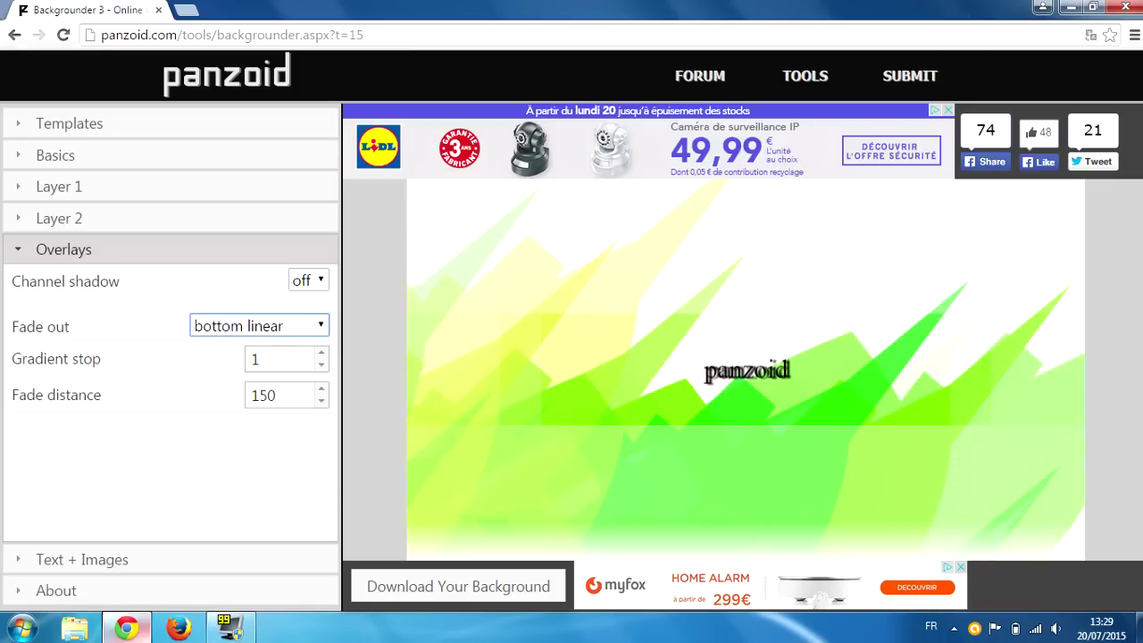
Replace the Sprite 1 text "panzoid" with "Farming Savoyard" and set its font to Basica
{"action": "left_click", "coordinate": [126, 559]}
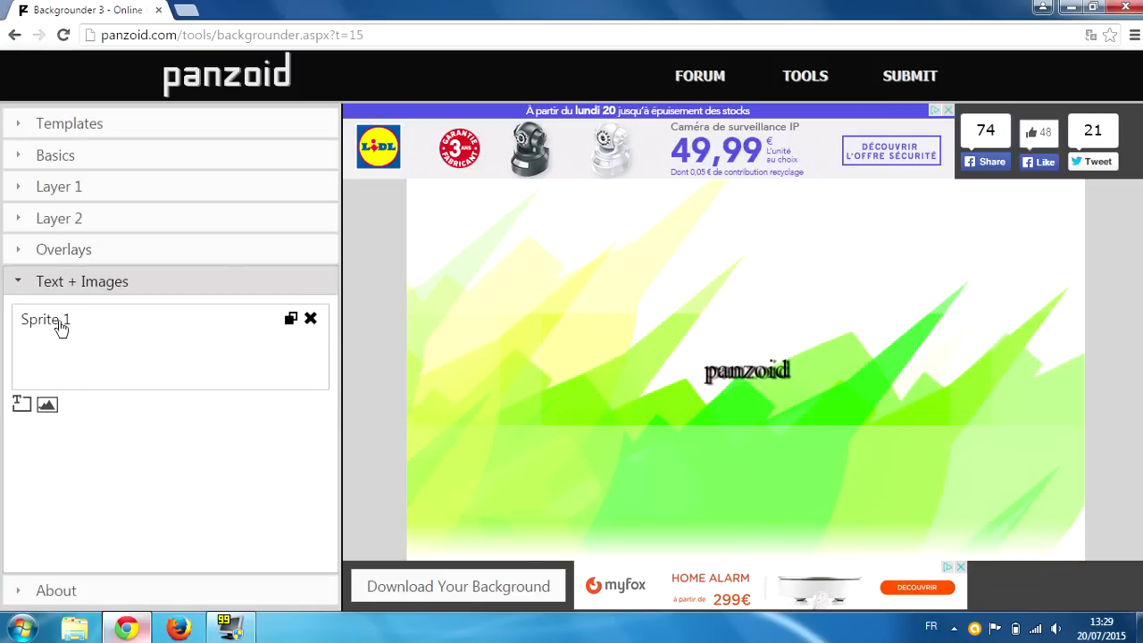
{"action": "left_click", "coordinate": [230, 360]}
{"action": "key", "text": "Tab"}
{"action": "key", "text": "BackSpace"}
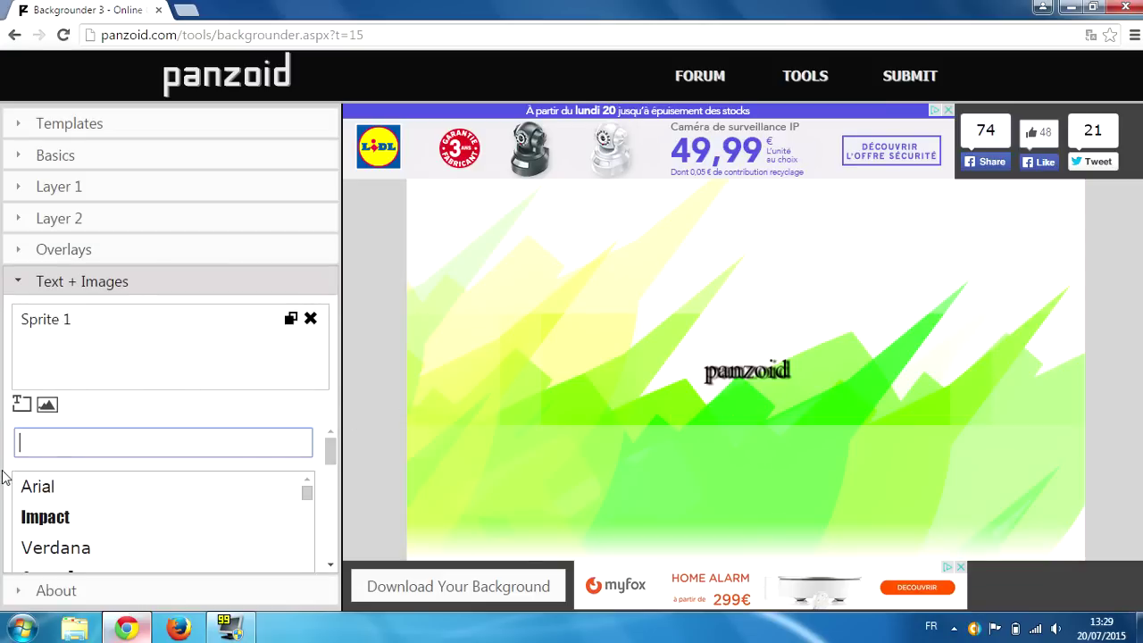
{"action": "type", "text": "Farming savoyard"}
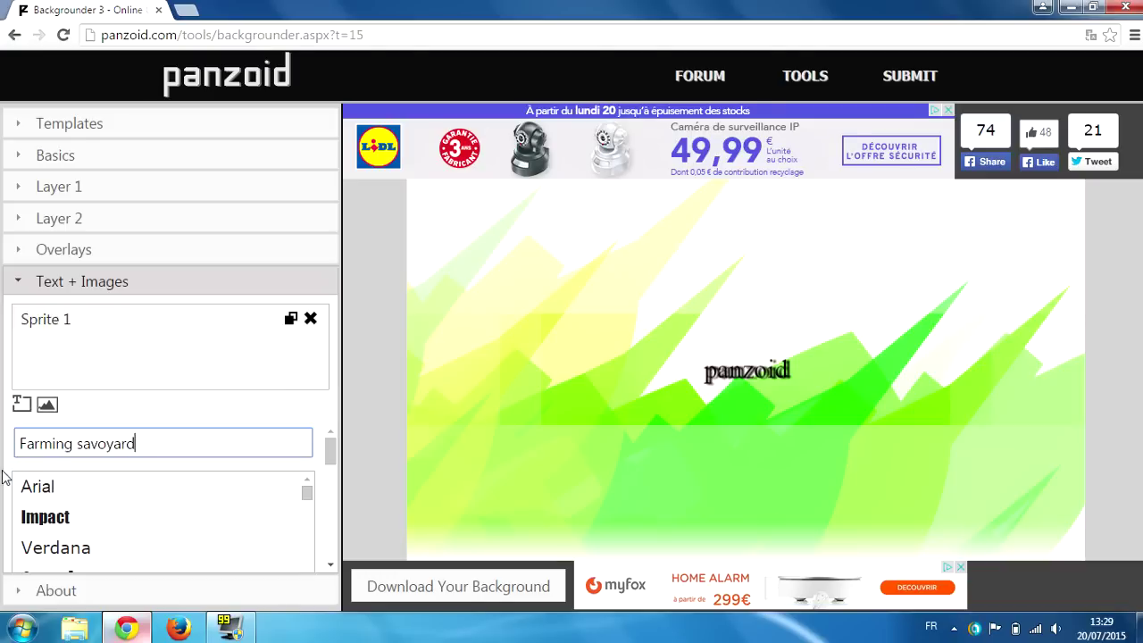
{"action": "key", "text": "BackSpace"}
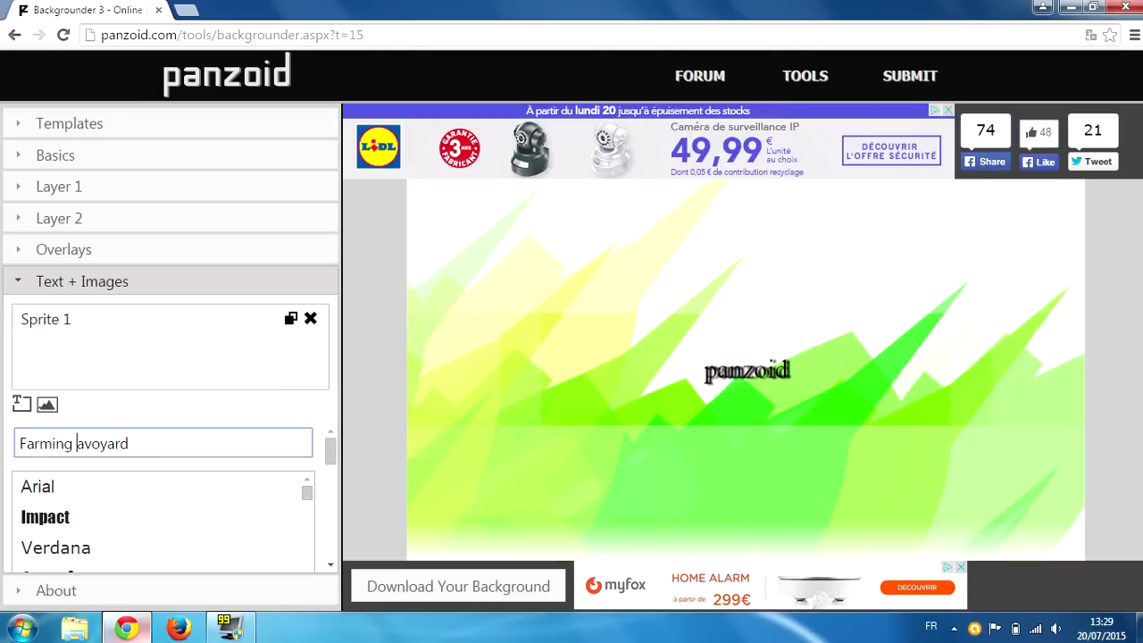
{"action": "type", "text": "S"}
{"action": "left_click_drag", "start_coordinate": [307, 493], "coordinate": [312, 509]}
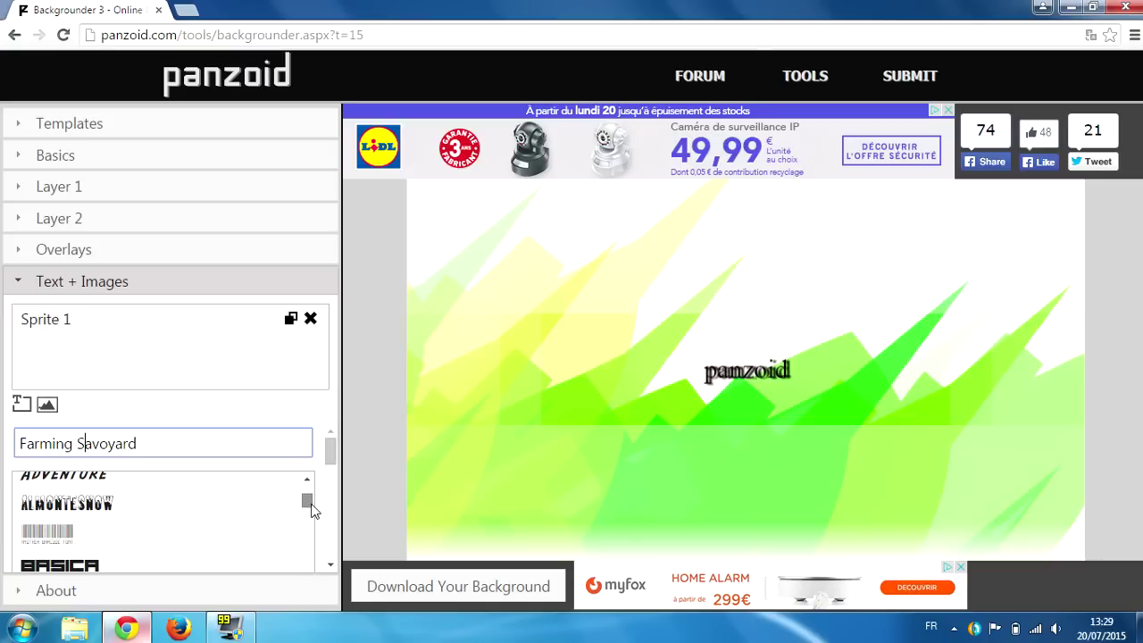
{"action": "left_click", "coordinate": [82, 570]}
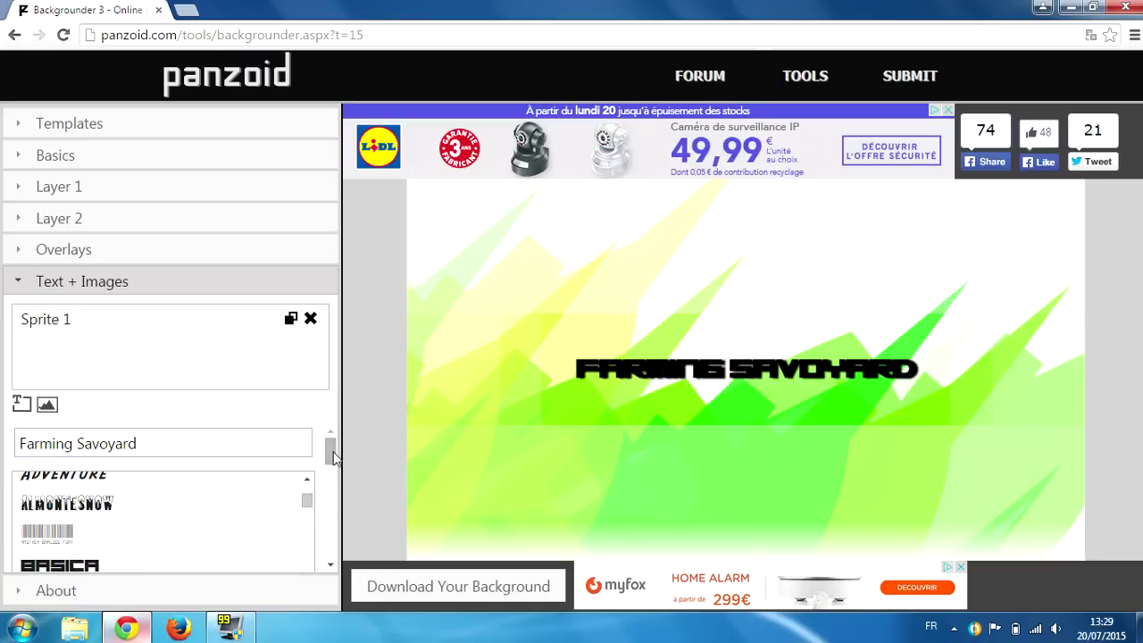
Set the font size of the Farming Savoyard text to 130
{"action": "left_click_drag", "start_coordinate": [327, 454], "coordinate": [332, 515]}
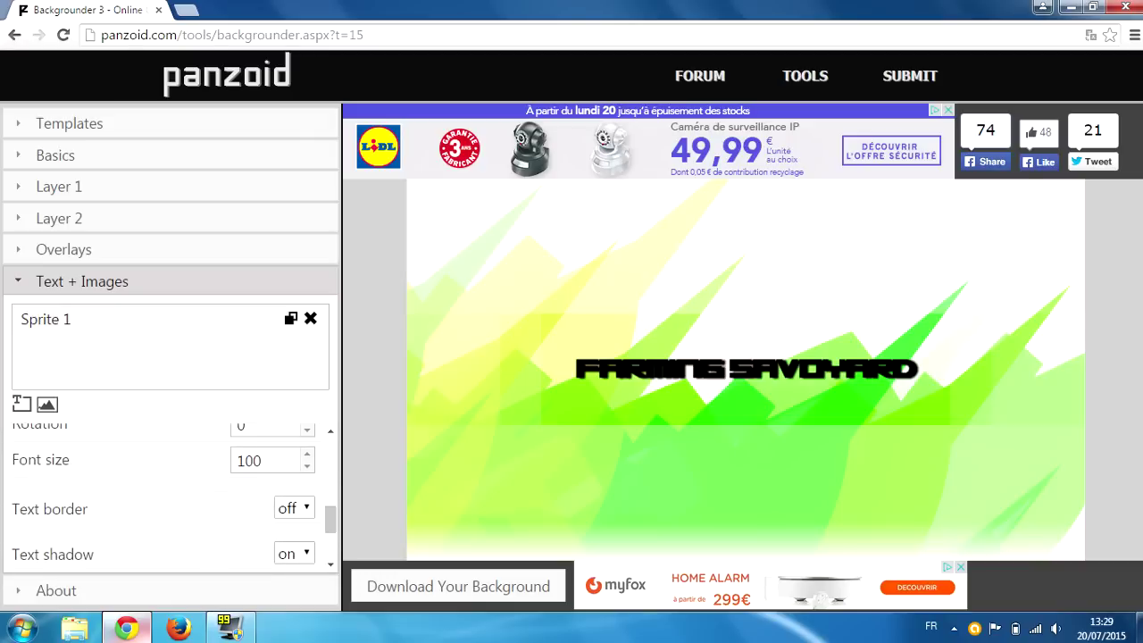
{"action": "left_click", "coordinate": [259, 460]}
{"action": "left_click_drag", "start_coordinate": [261, 461], "coordinate": [224, 473]}
{"action": "type", "text": "130"}
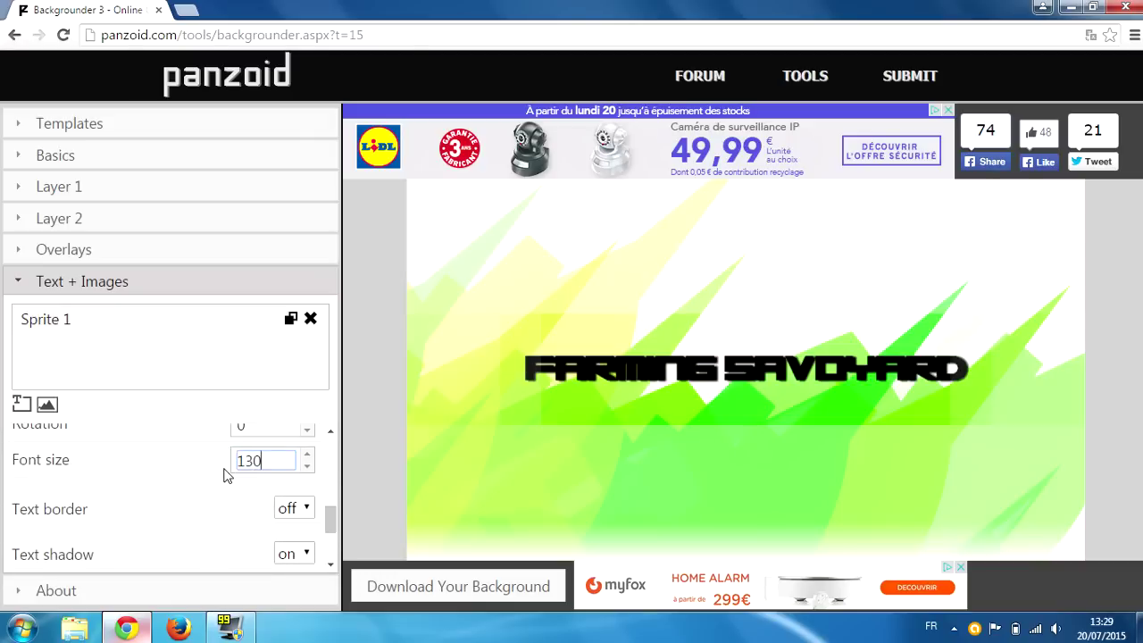
Turn off the text shadow and turn on the text border for the Farming Savoyard text
{"action": "left_click", "coordinate": [297, 555]}
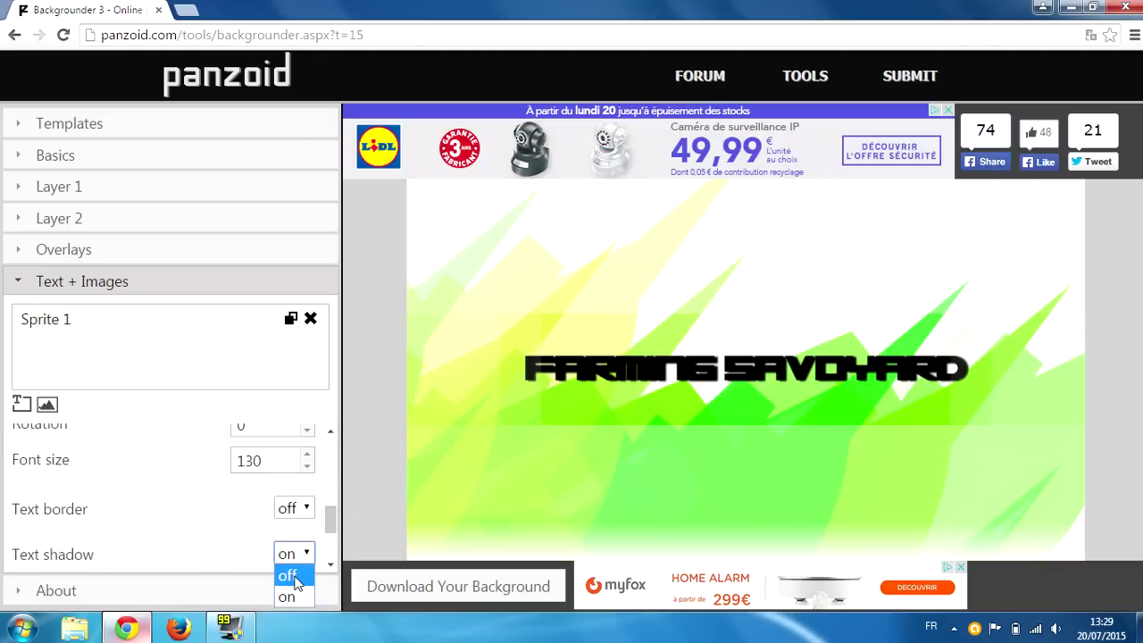
{"action": "left_click", "coordinate": [294, 576]}
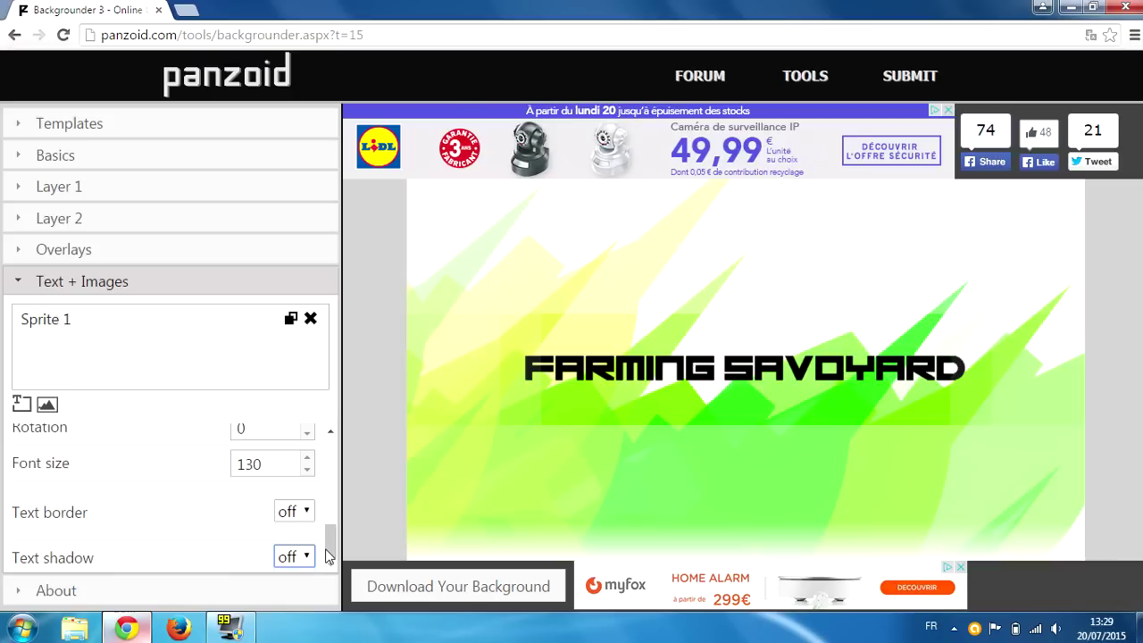
{"action": "left_click", "coordinate": [308, 514]}
{"action": "left_click", "coordinate": [289, 563]}
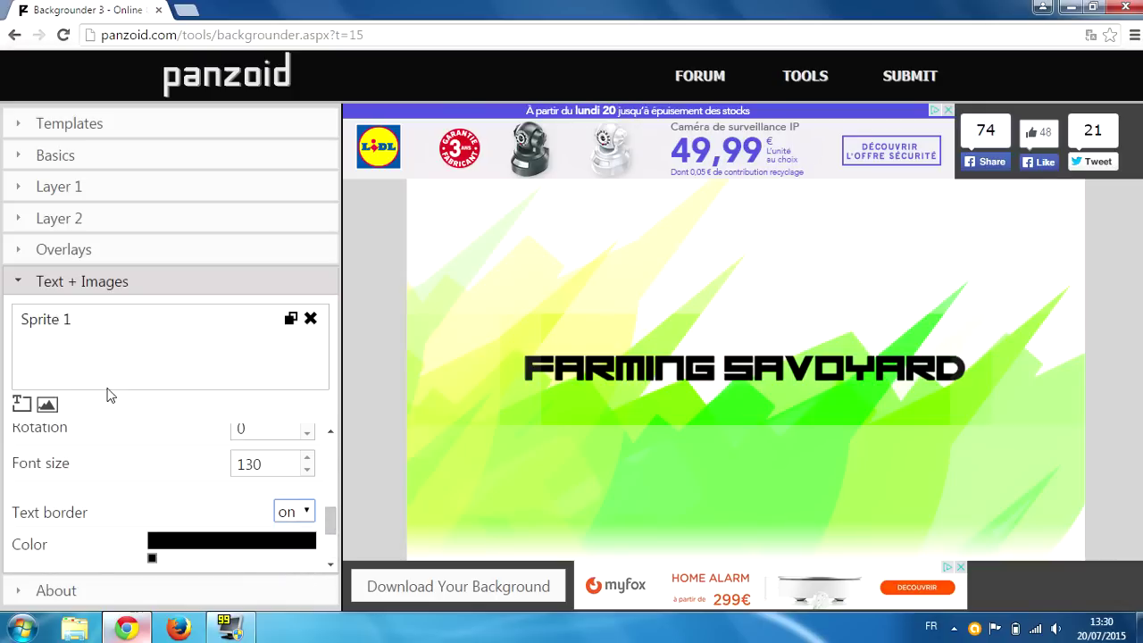
Add a second text sprite reading "Simulation / Gaming" in the Dirtyego font
{"action": "left_click", "coordinate": [21, 406]}
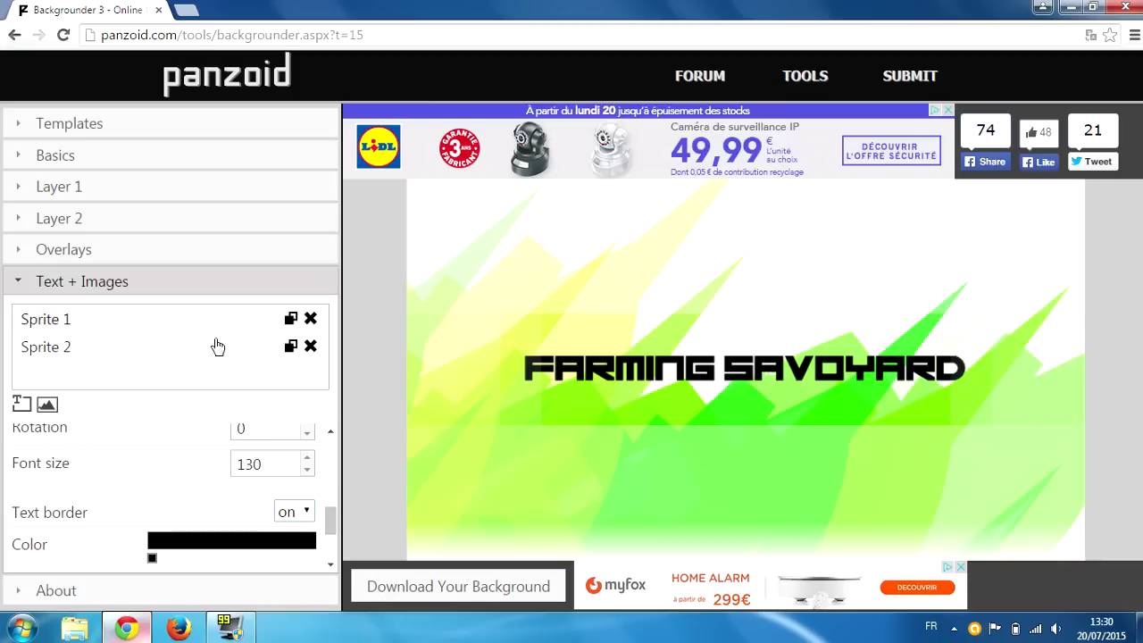
{"action": "left_click", "coordinate": [40, 351]}
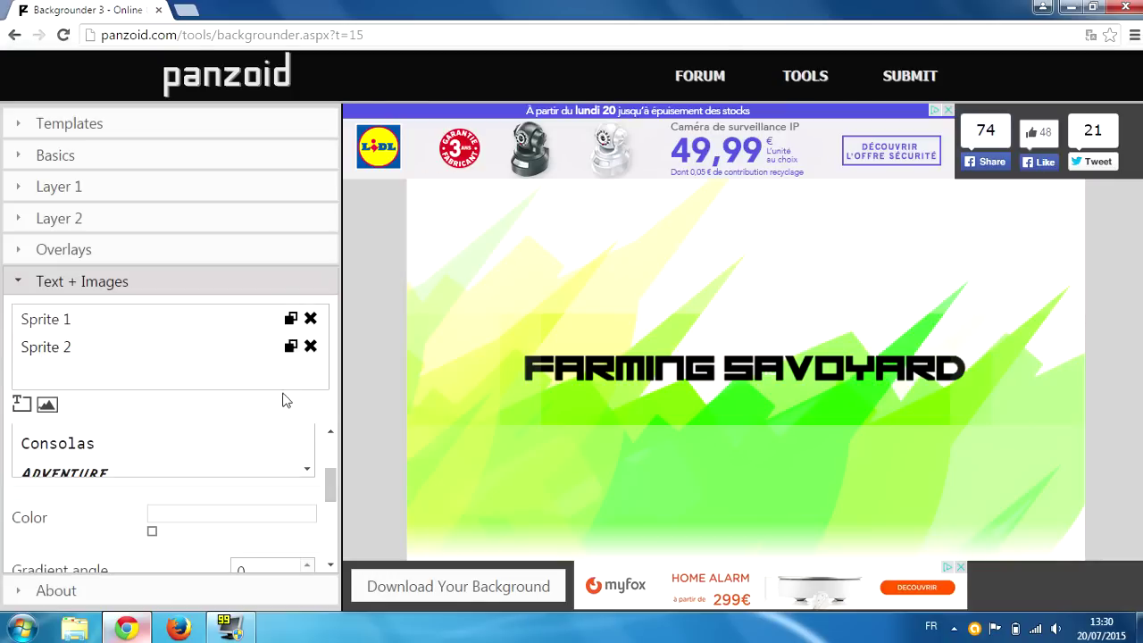
{"action": "scroll", "coordinate": [320, 474], "scroll_direction": "up", "scroll_amount": 3}
{"action": "double_click", "coordinate": [45, 444]}
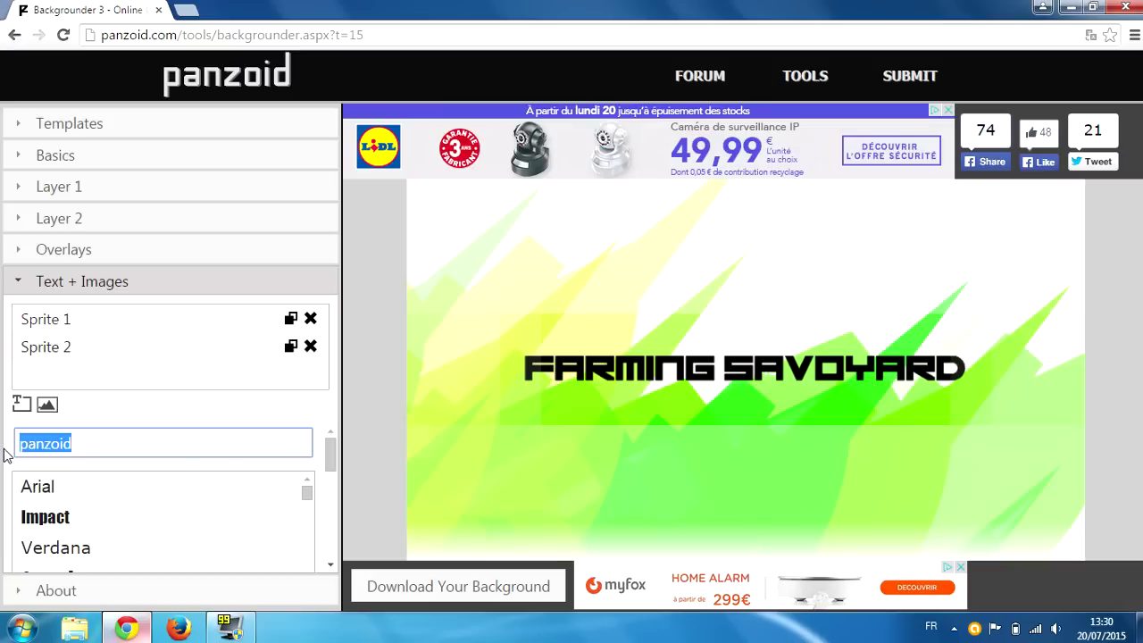
{"action": "type", "text": "Simulatio"}
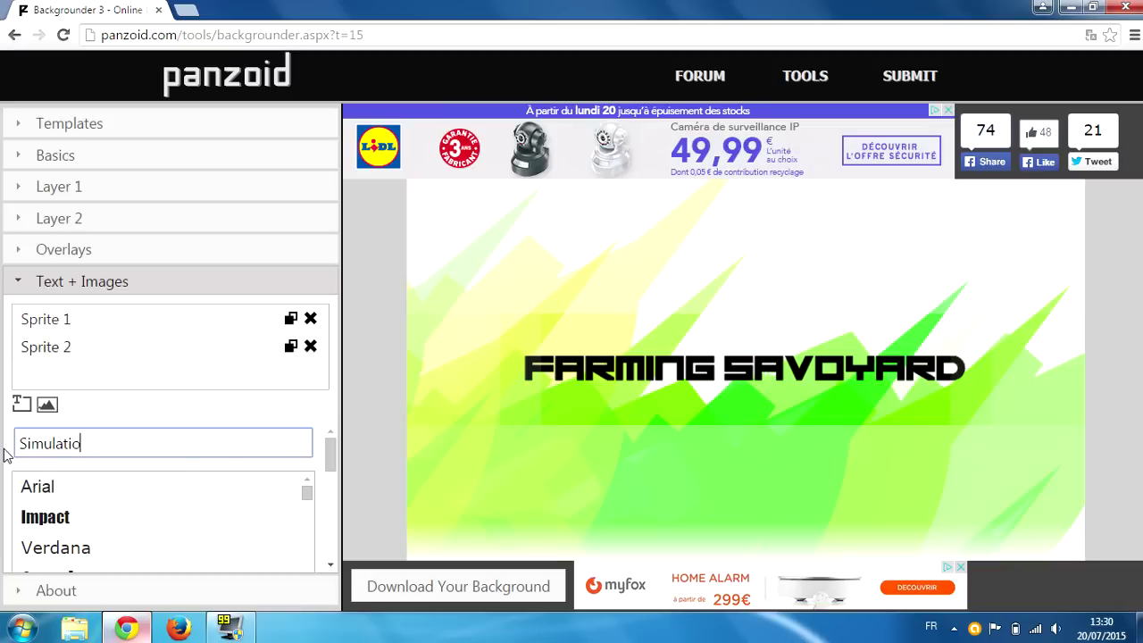
{"action": "type", "text": "n / Gaming"}
{"action": "left_click_drag", "start_coordinate": [307, 492], "coordinate": [310, 525]}
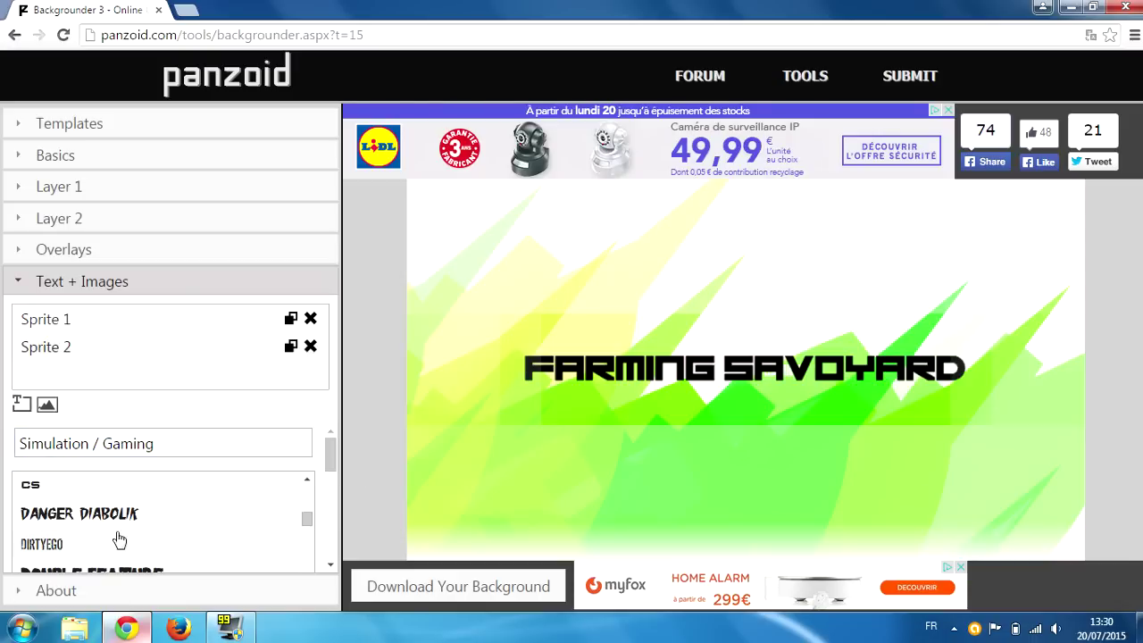
Set the Simulation / Gaming font size to 100 and space the two texts apart, with Farming Savoyard above it
{"action": "left_click_drag", "start_coordinate": [331, 467], "coordinate": [331, 534]}
{"action": "double_click", "coordinate": [250, 534]}
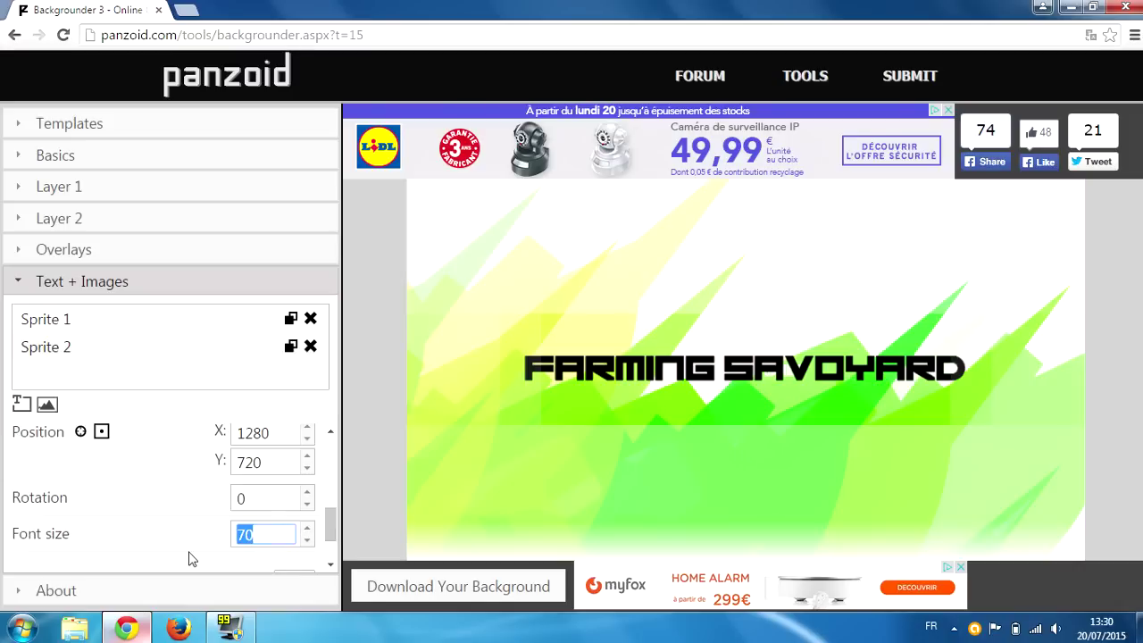
{"action": "type", "text": "100"}
{"action": "left_click_drag", "start_coordinate": [760, 383], "coordinate": [755, 348]}
{"action": "left_click_drag", "start_coordinate": [779, 375], "coordinate": [773, 409]}
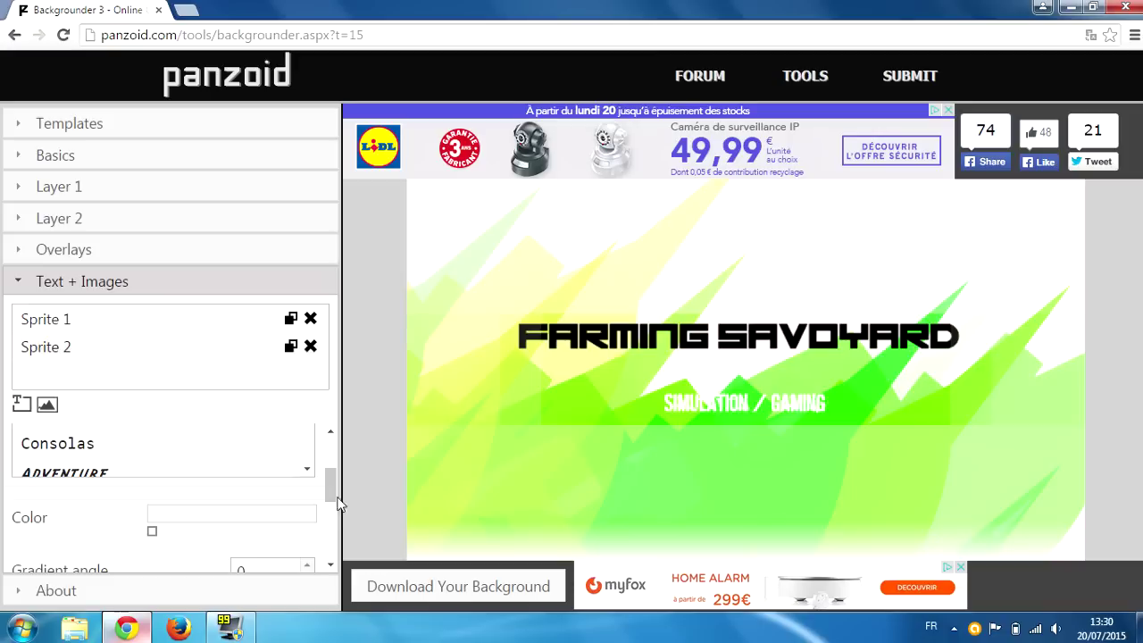
Change the color of the Simulation / Gaming text to black
{"action": "scroll", "coordinate": [326, 499], "scroll_direction": "up", "scroll_amount": 1}
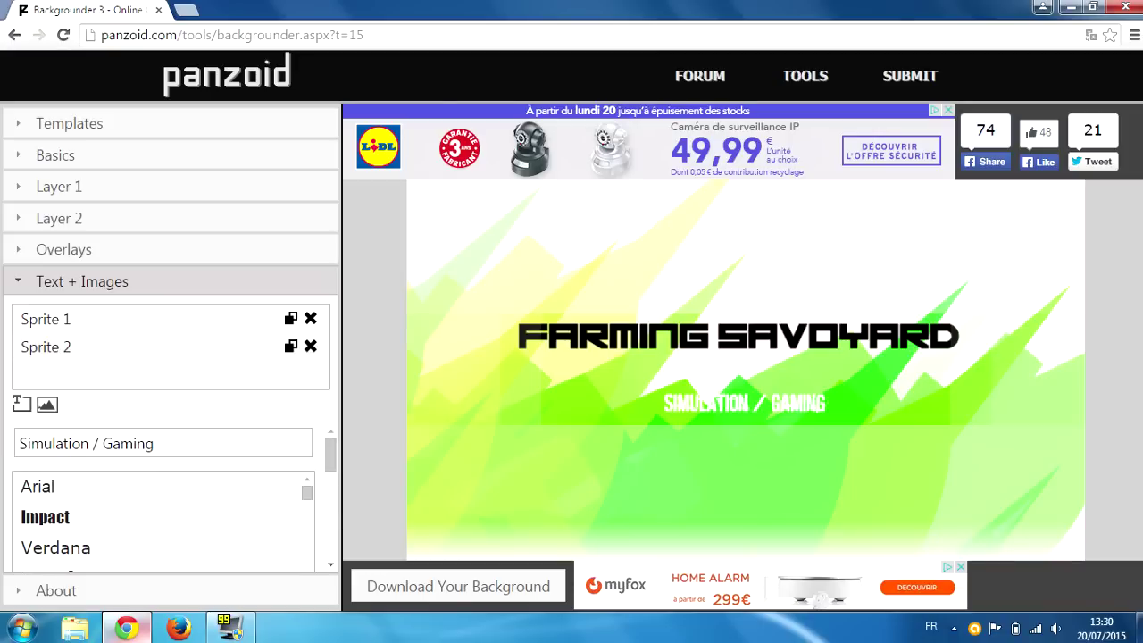
{"action": "left_click_drag", "start_coordinate": [333, 450], "coordinate": [329, 499]}
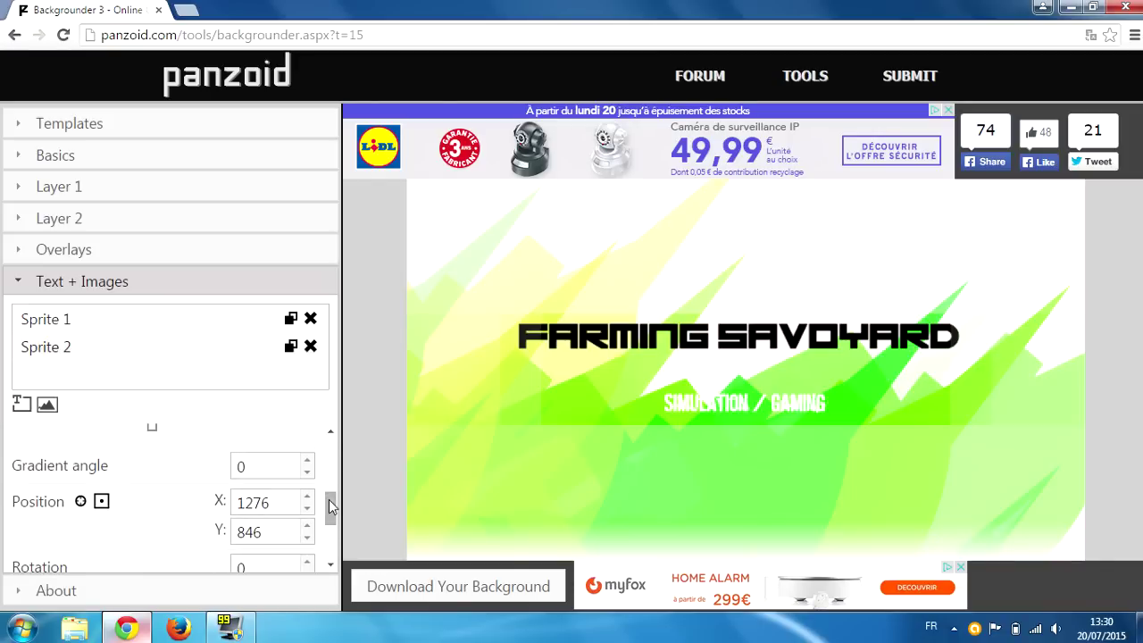
{"action": "scroll", "coordinate": [194, 509], "scroll_direction": "up", "scroll_amount": 1}
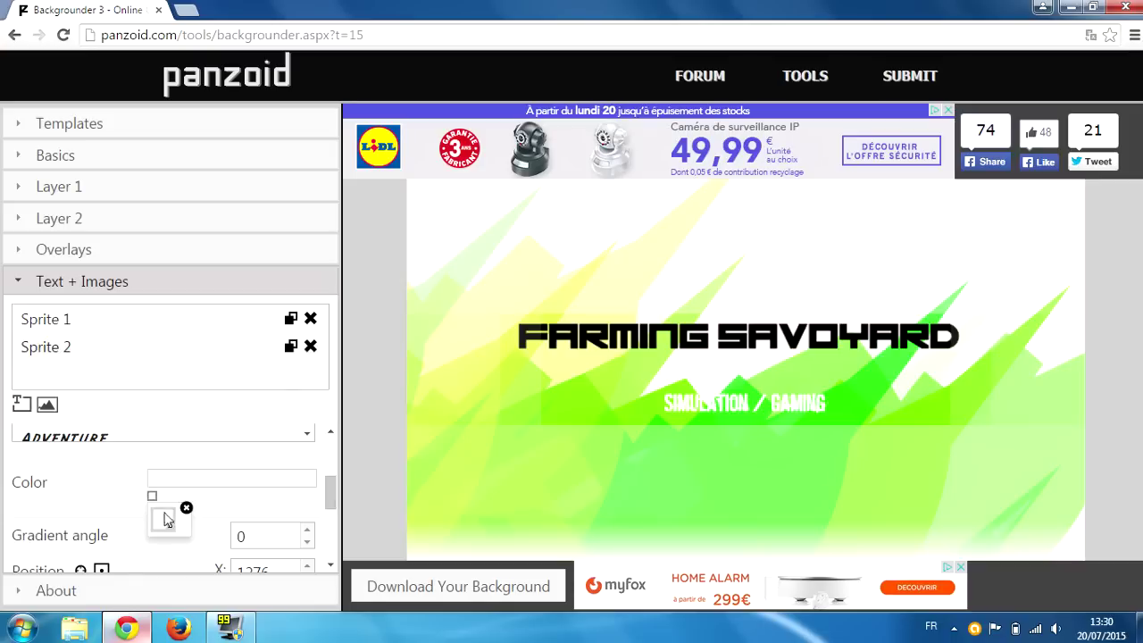
{"action": "left_click", "coordinate": [167, 513]}
{"action": "mouse_move", "coordinate": [250, 262]}
{"action": "left_mouse_down"}
{"action": "mouse_move", "coordinate": [390, 390]}
{"action": "mouse_move", "coordinate": [380, 373]}
{"action": "left_mouse_up"}
{"action": "left_click", "coordinate": [508, 476]}
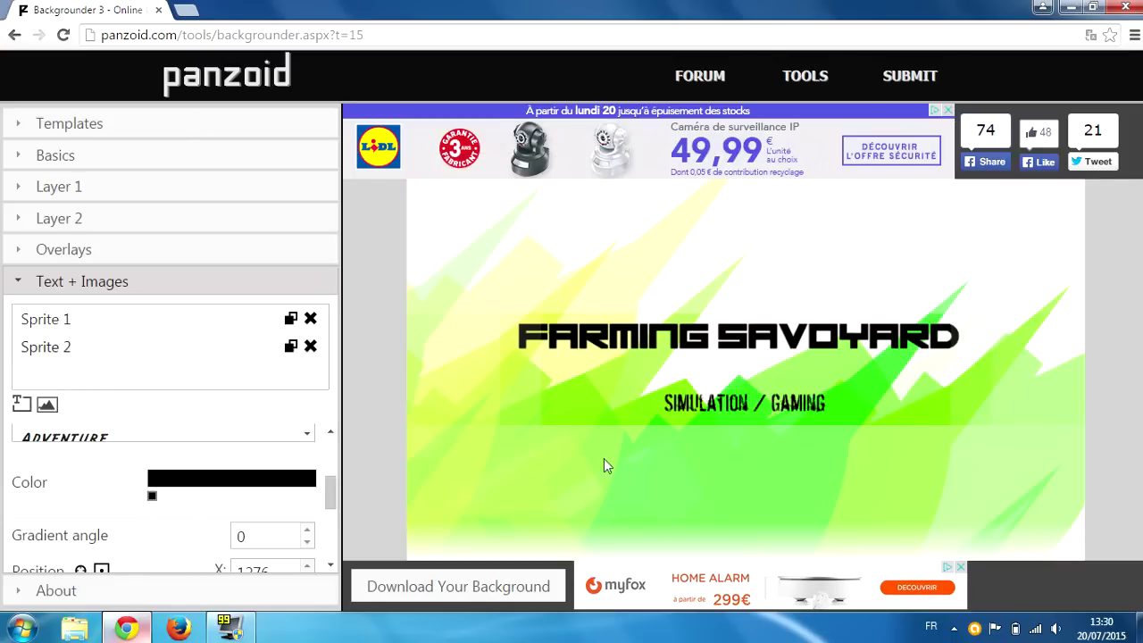
Reposition the two text lines close together, with Simulation / Gaming at about X 1260, Y 830, just under Farming Savoyard
{"action": "left_click_drag", "start_coordinate": [729, 340], "coordinate": [747, 394]}
{"action": "left_click_drag", "start_coordinate": [330, 483], "coordinate": [334, 503]}
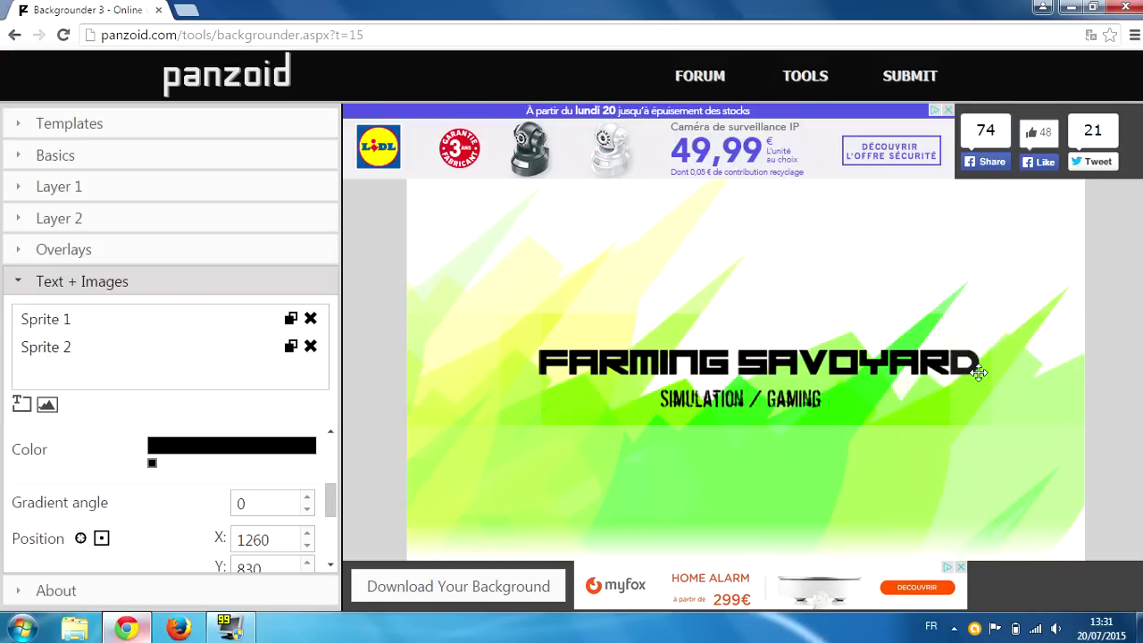
Download the finished banner as backgrounder.png, then close the download page and the Finished dialog
{"action": "left_click", "coordinate": [474, 591]}
{"action": "left_click", "coordinate": [734, 412]}
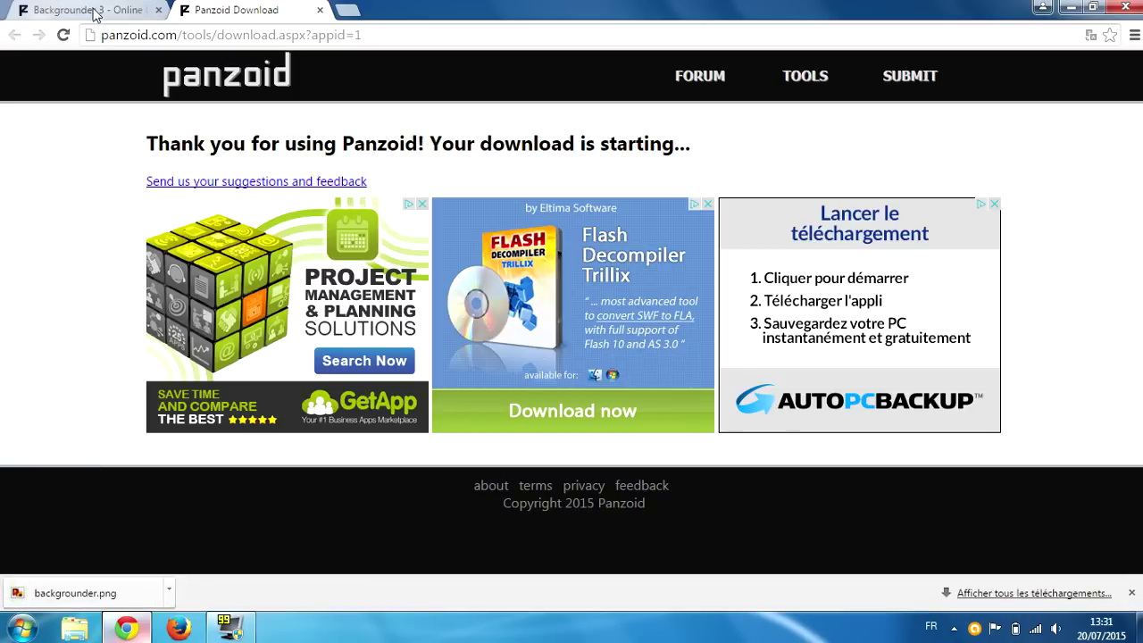
{"action": "left_click", "coordinate": [320, 10]}
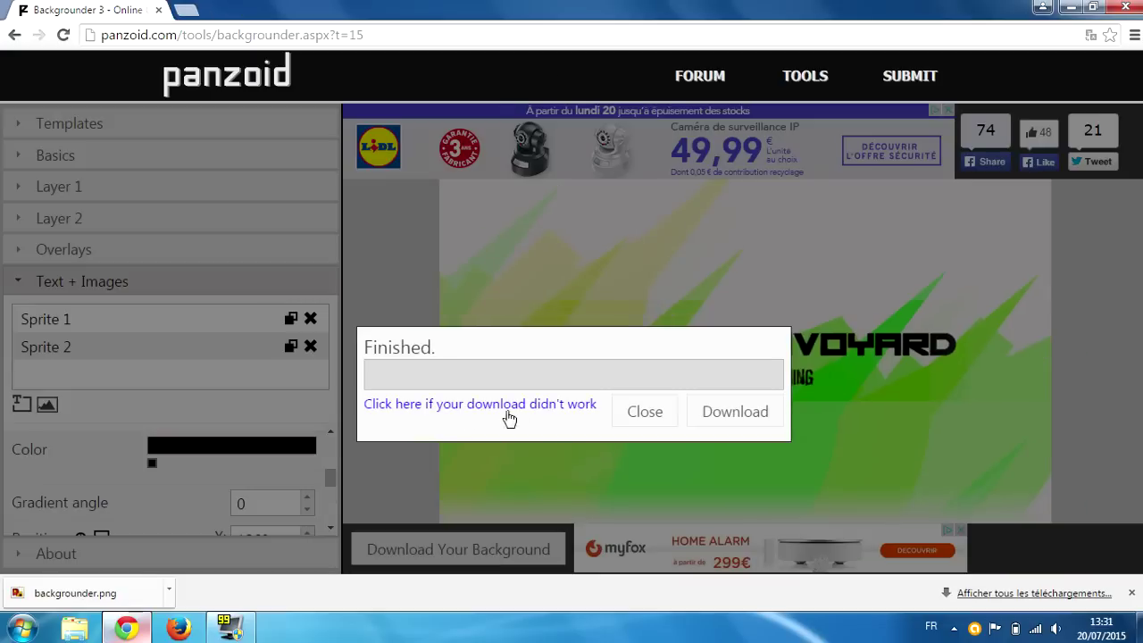
{"action": "left_click", "coordinate": [676, 410]}
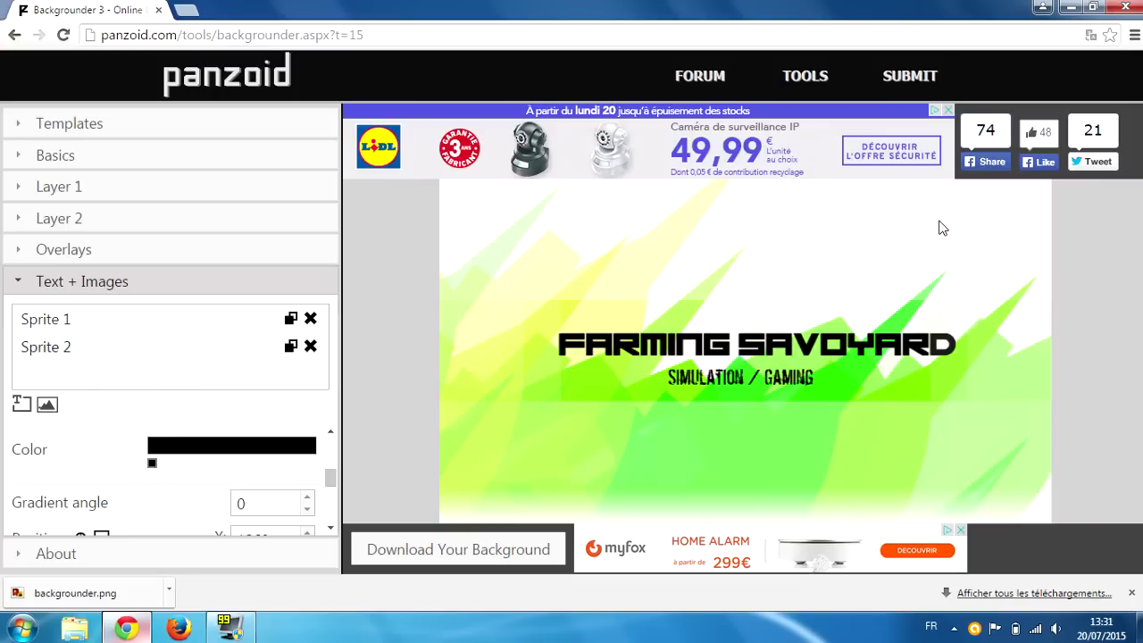
Switch to Windows Explorer and open the downloaded backgrounder image from the Téléchargements folder
{"action": "left_click", "coordinate": [1071, 9]}
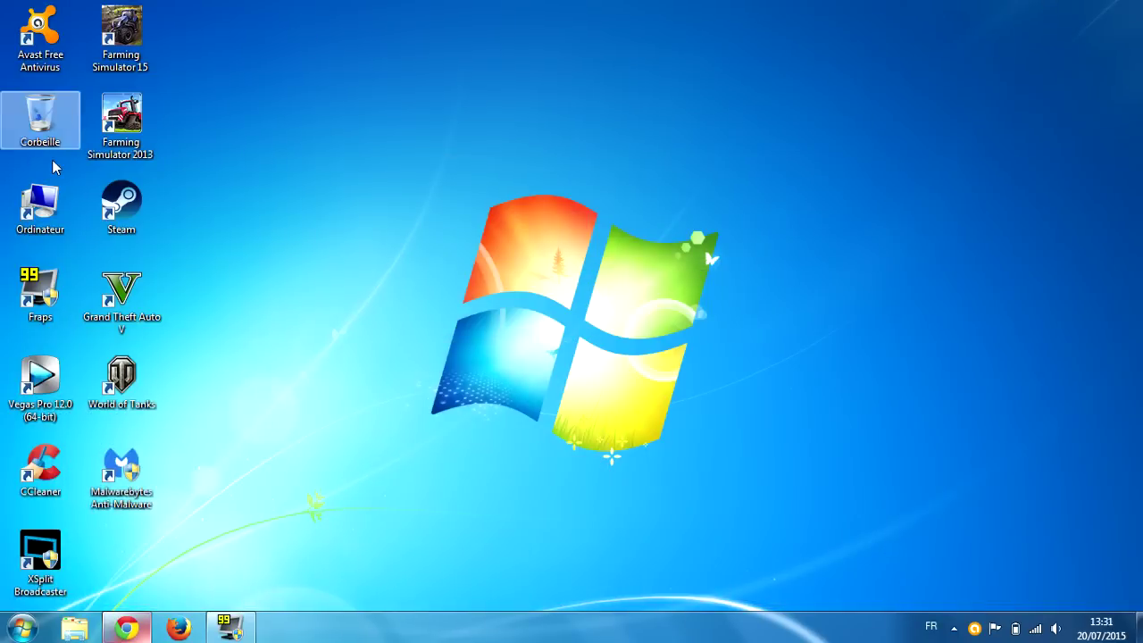
{"action": "double_click", "coordinate": [56, 228]}
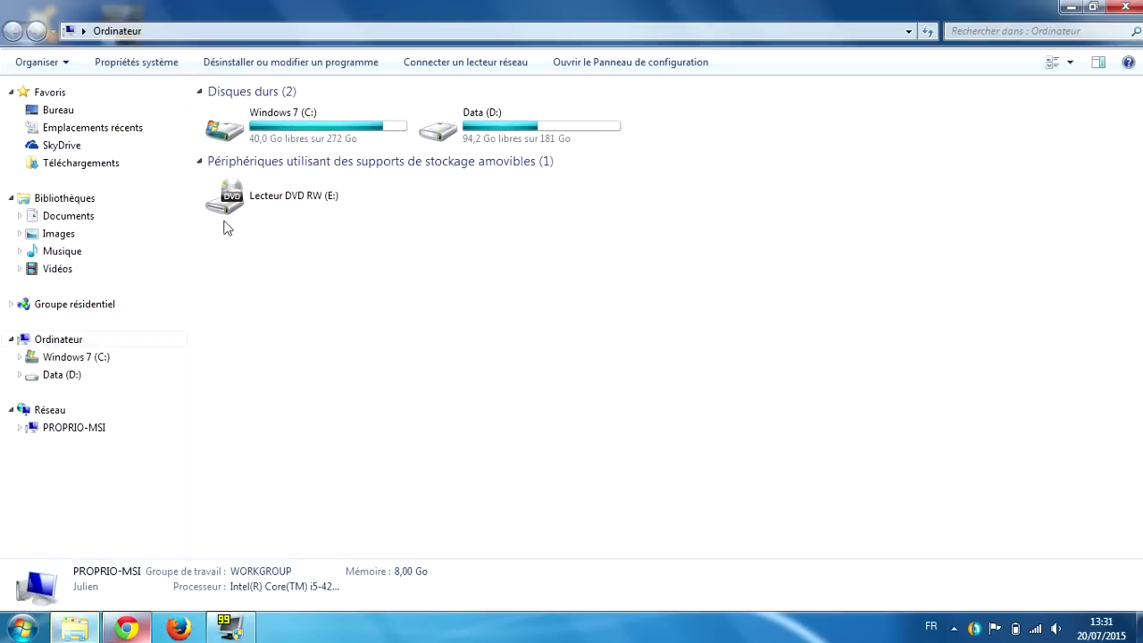
{"action": "left_click", "coordinate": [75, 164]}
{"action": "double_click", "coordinate": [341, 146]}
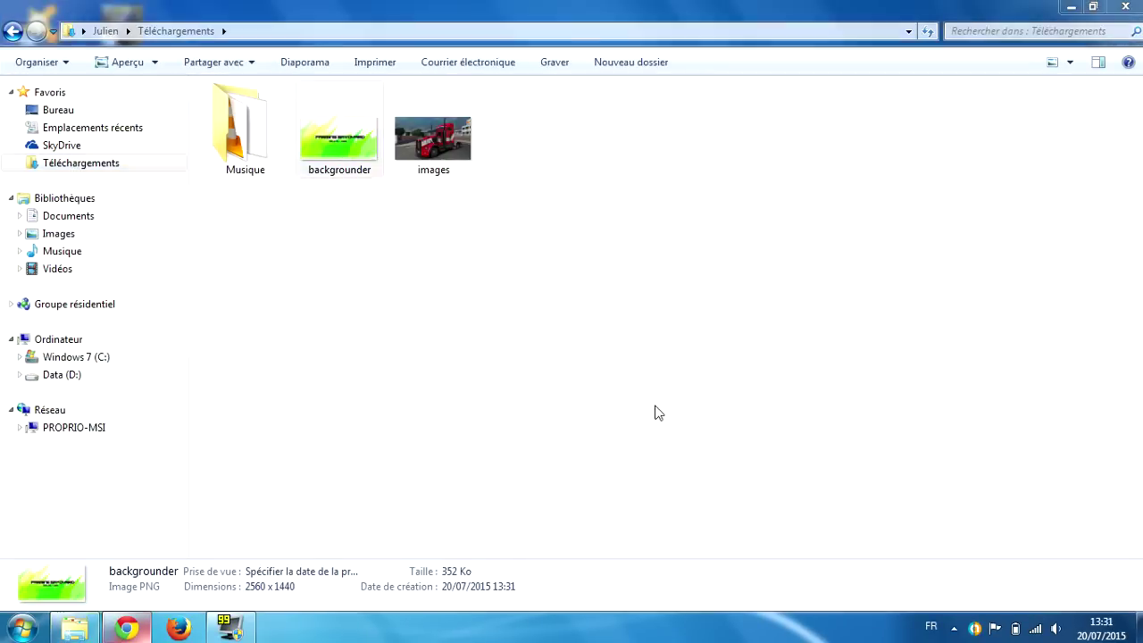